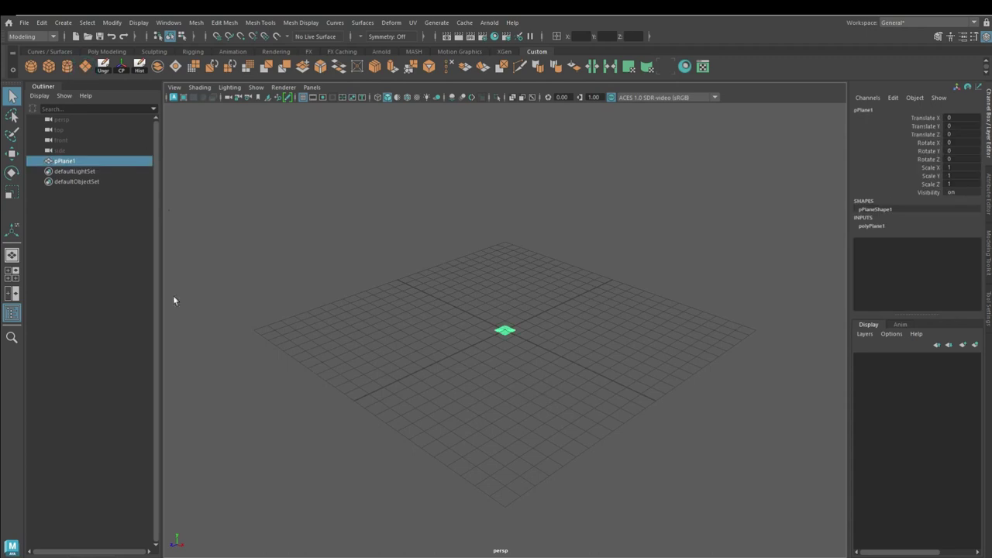
Rotate the plane upright to Rotate Z -90 and frame it in the view.
click(13, 174)
drag(542, 332, 592, 411)
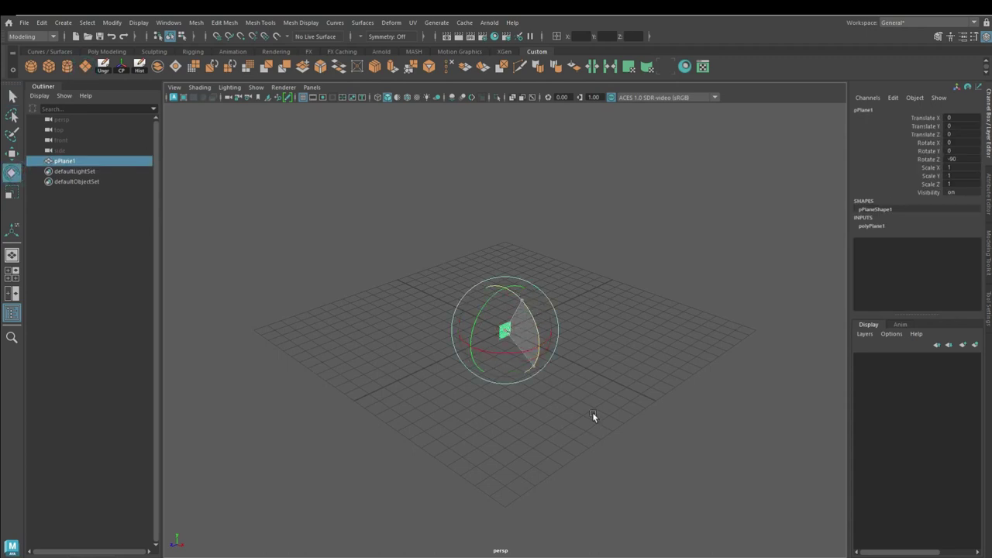
key(f)
alt+drag(655, 426, 604, 418)
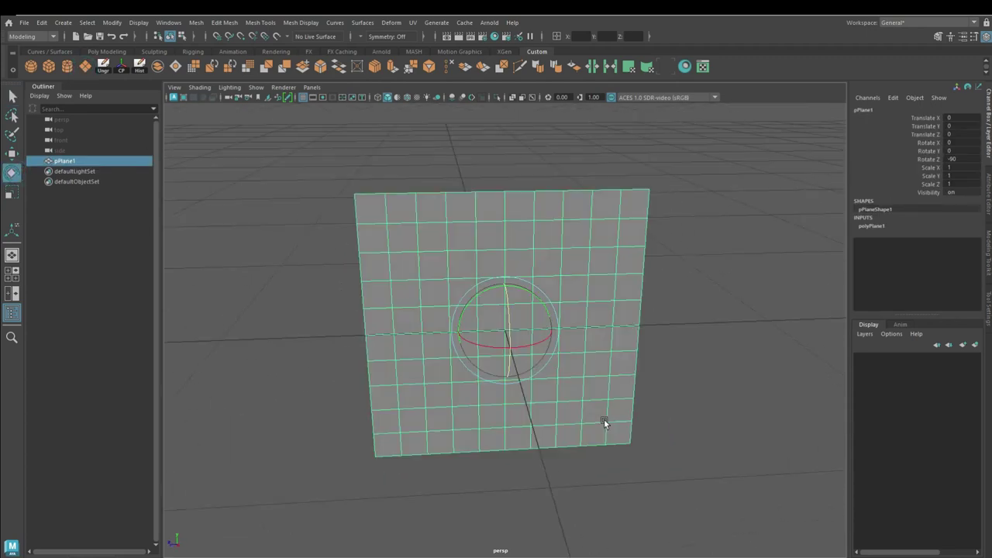
Set polyPlane1's Subdivisions Width and Height to 1 and maximize the side view.
key(ctrl+a)
click(859, 108)
mouse_move(889, 224)
mouse_down()
mouse_move(870, 224)
mouse_move(870, 212)
mouse_up()
key(space)
key(space)
Scale the left edge into a trapezoid and tilt and shorten the right edge.
scroll(465, 419, up, 5)
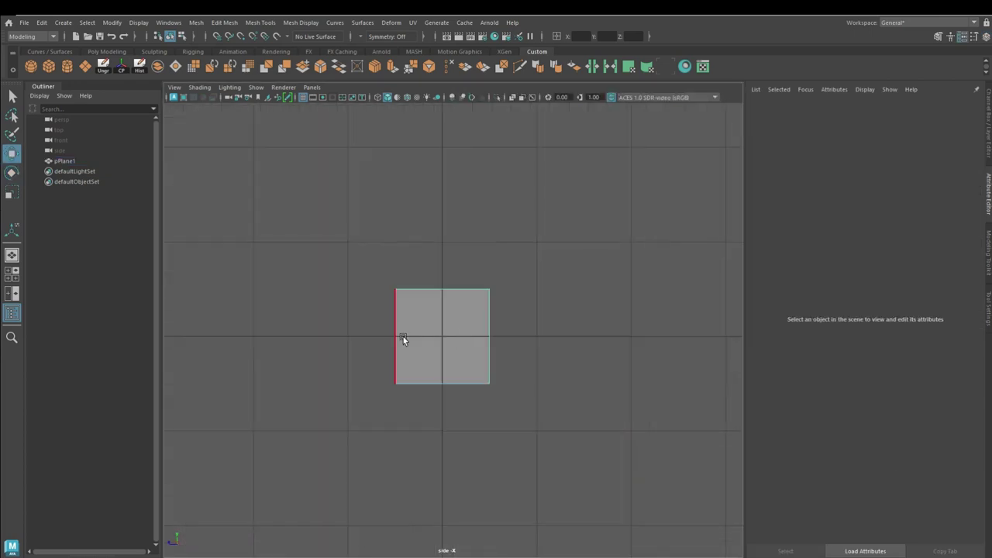
key(w)
click(403, 337)
key(r)
drag(390, 336, 369, 349)
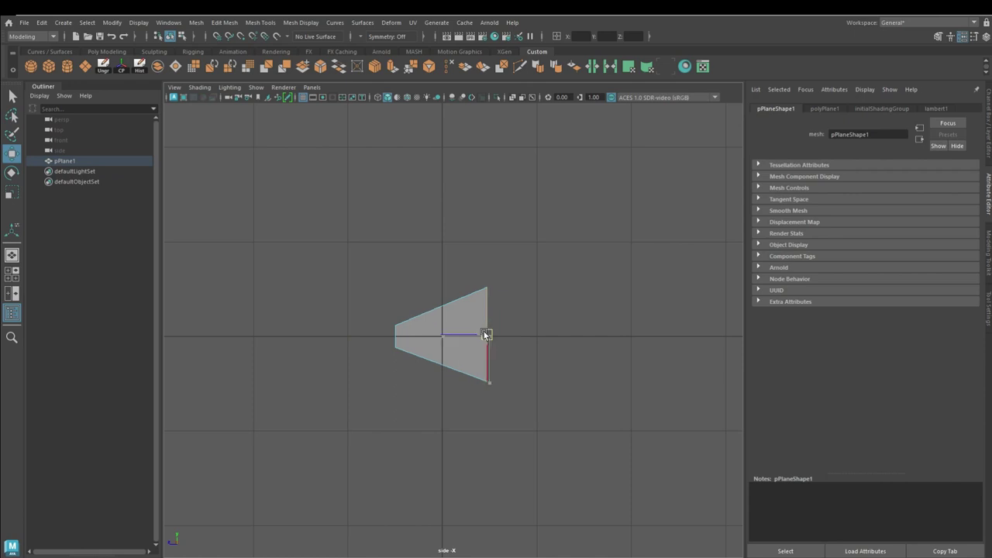
drag(484, 331, 480, 345)
drag(465, 291, 479, 351)
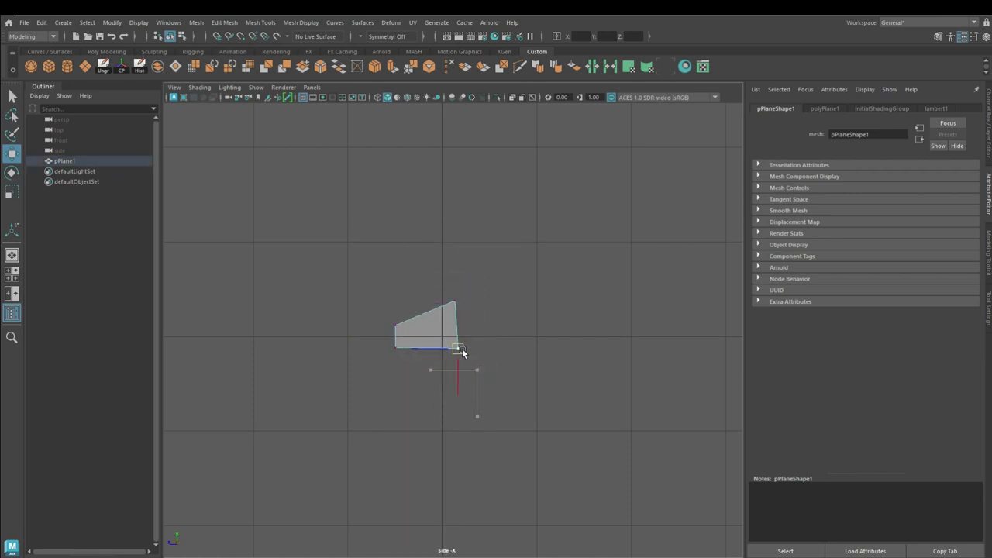
Extrude the right edge out to the right and split it with a vertical Multi-Cut edge.
shift+right_drag(461, 351, 475, 166)
drag(458, 330, 525, 323)
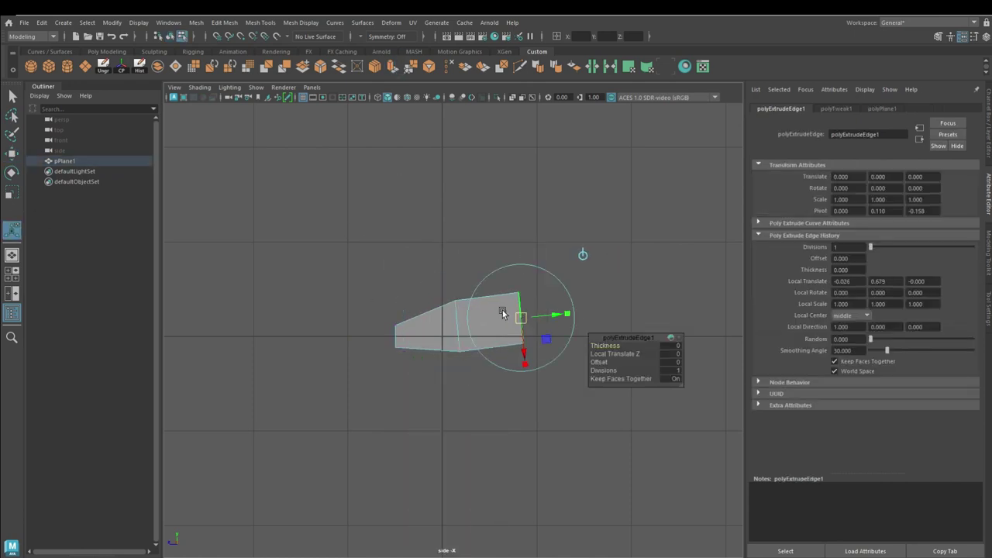
key(w)
click(530, 68)
click(500, 305)
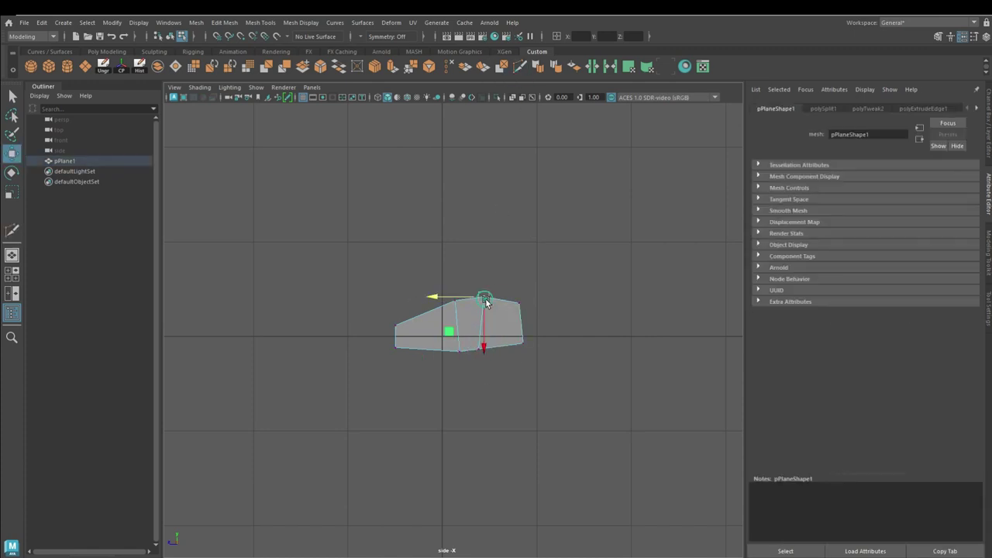
Extrude an edge from the right side and pull it down into a neck.
key(ctrl+e)
drag(485, 288, 471, 343)
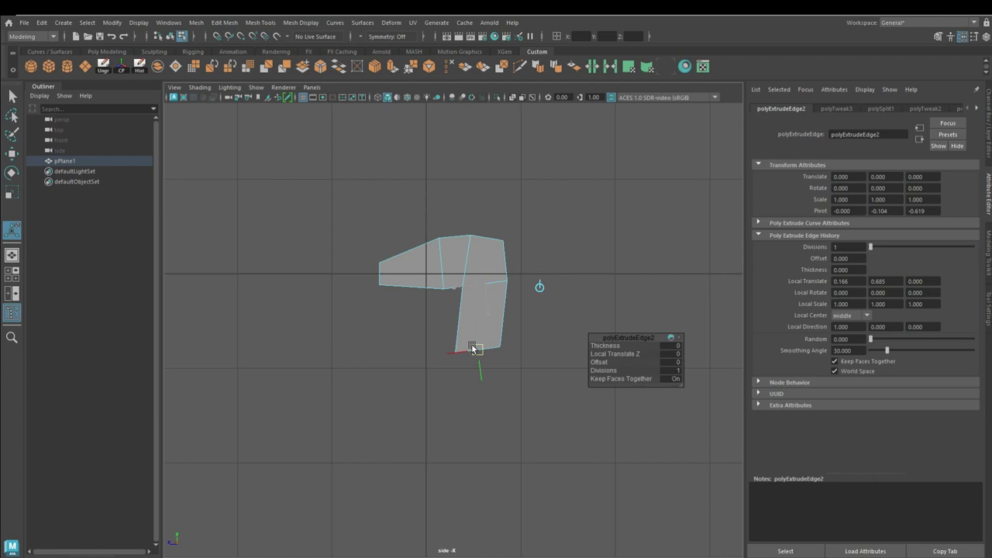
right_drag(468, 306, 474, 242)
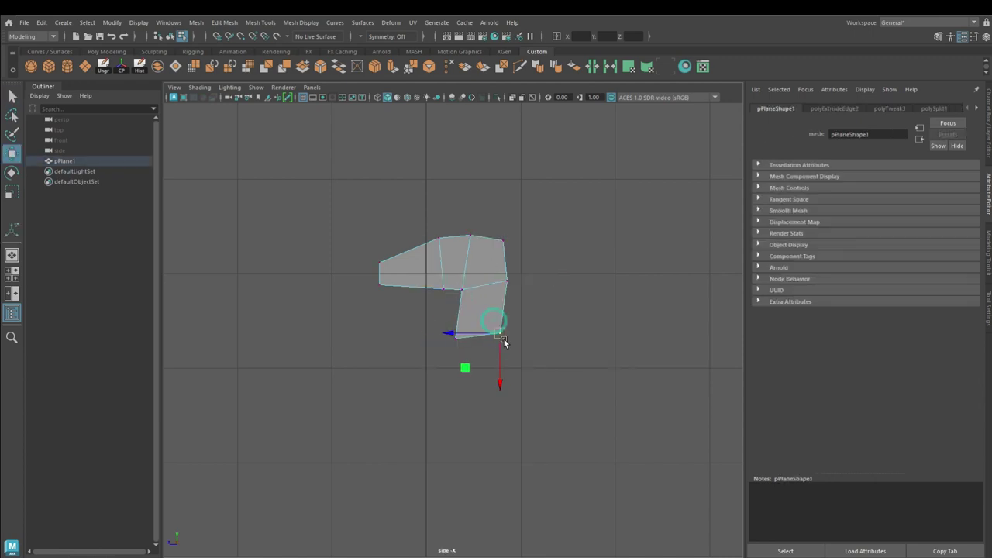
drag(471, 353, 457, 426)
Cut a horizontal edge across the neck and raise its bottom vertices.
key(y)
ctrl+click(482, 338)
key(w)
drag(449, 336, 483, 335)
click(483, 416)
drag(483, 416, 500, 398)
click(441, 414)
mouse_move(441, 415)
mouse_down()
mouse_move(451, 403)
mouse_move(436, 392)
mouse_up()
key(w)
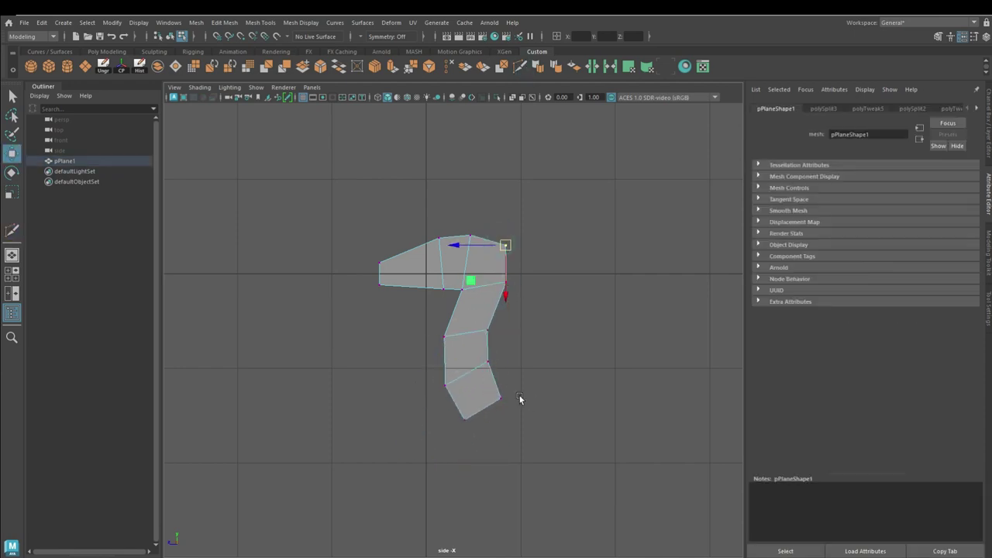
Extrude the neck's bottom edge right into a body section and adjust its vertices.
click(490, 405)
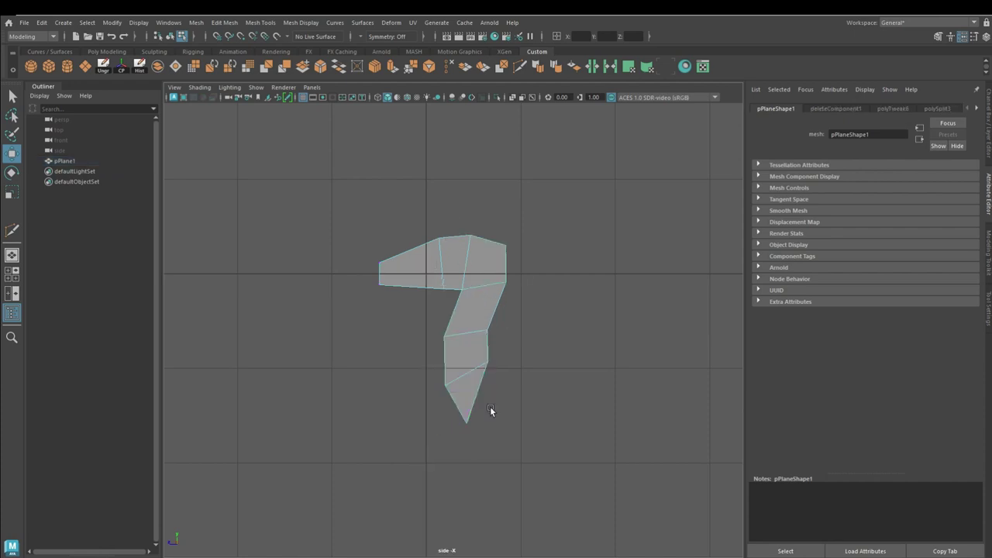
key(ctrl+e)
mouse_move(578, 429)
mouse_down()
mouse_move(488, 372)
mouse_move(493, 336)
mouse_up()
key(w)
click(490, 349)
click(469, 409)
drag(469, 409, 513, 360)
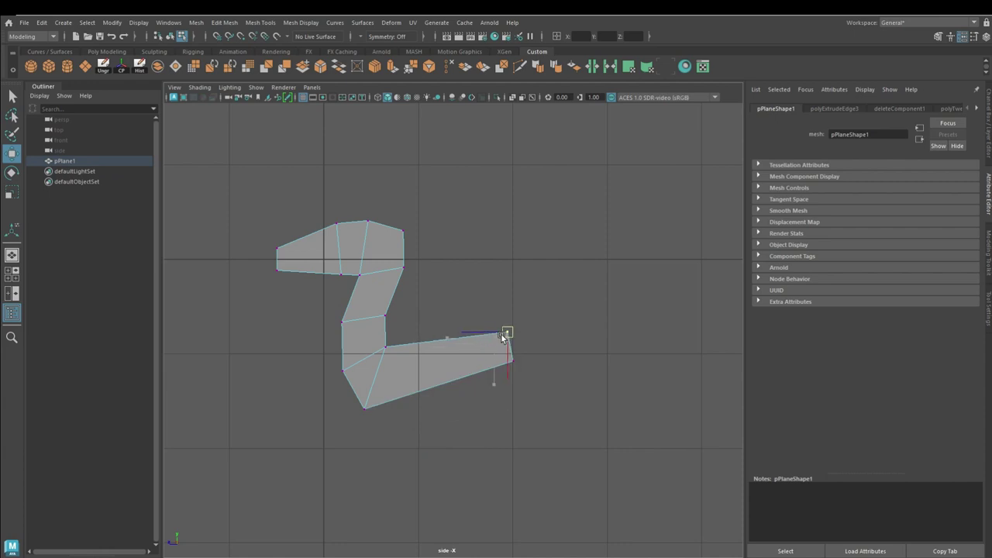
Split the body with Multi-Cut edges, lower the middle bottom vertex, and stretch the tip right.
click(519, 66)
ctrl+click(425, 339)
key(w)
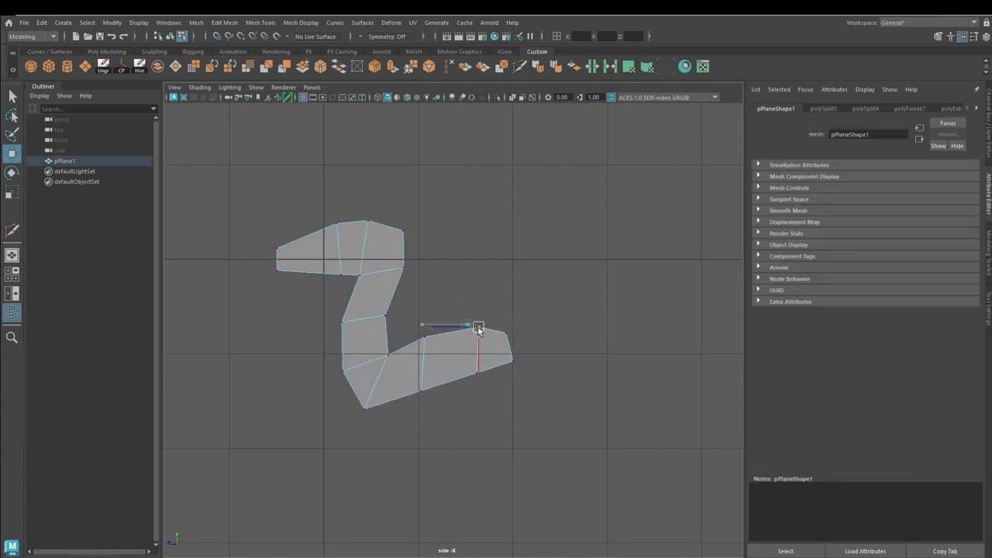
drag(425, 398, 430, 409)
click(364, 407)
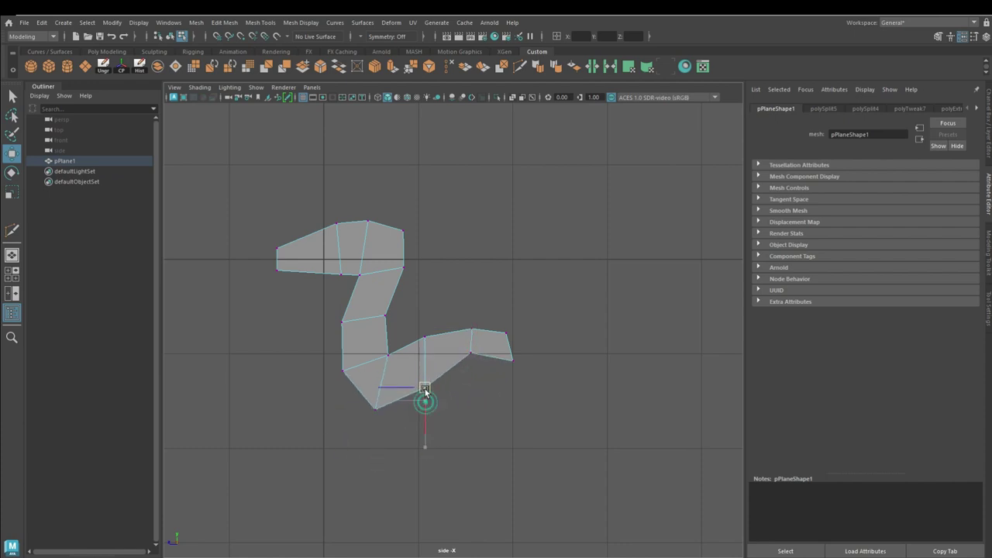
drag(505, 358, 528, 355)
Split the end section and extrude the tip edge out into a long tail.
click(520, 66)
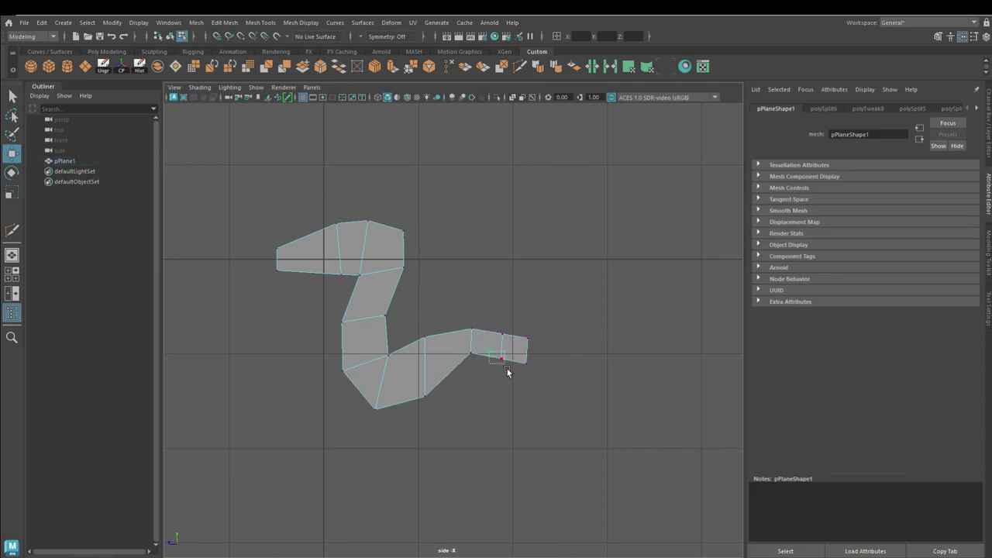
click(506, 362)
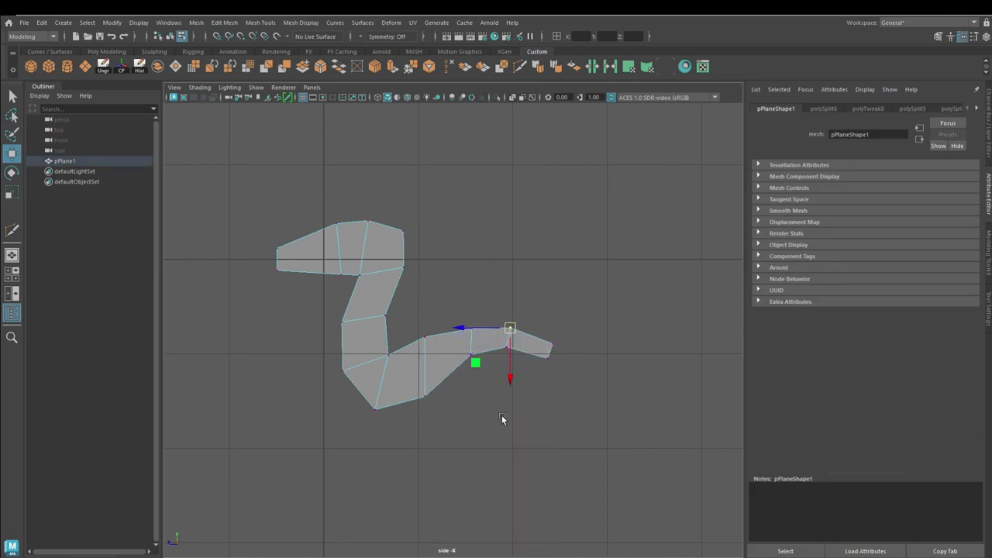
alt+middle_drag(522, 348, 463, 348)
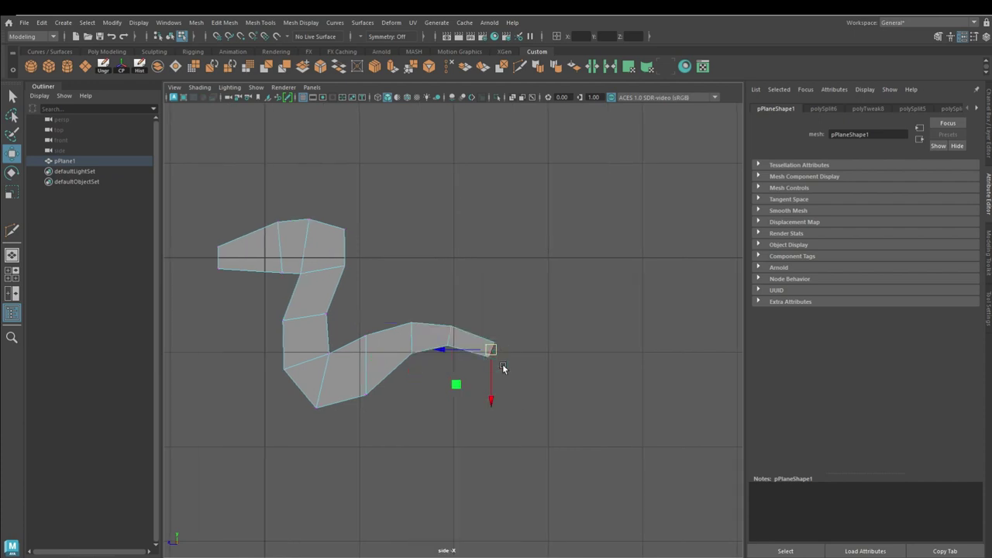
key(ctrl+e)
mouse_move(503, 368)
mouse_down()
mouse_move(717, 203)
mouse_move(707, 380)
mouse_move(692, 330)
mouse_up()
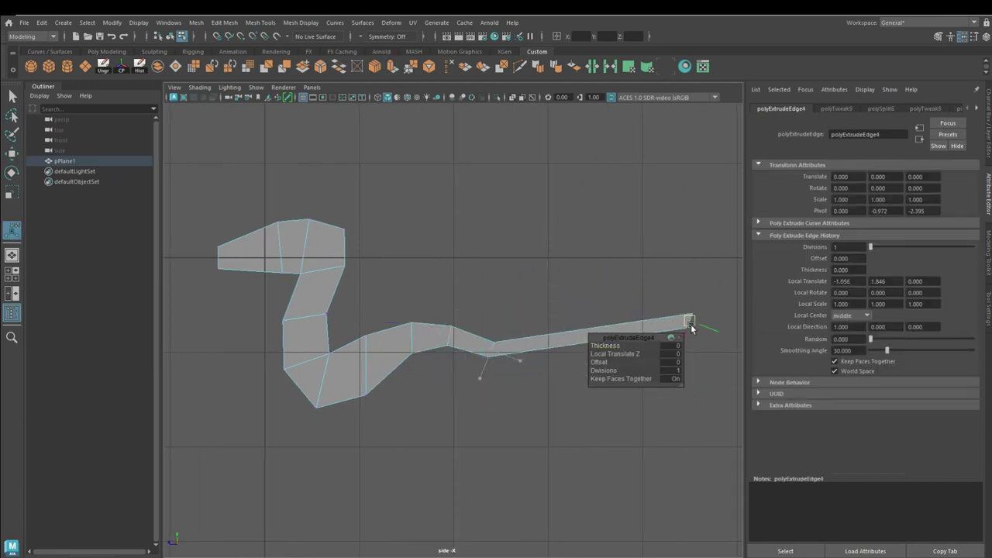
alt+middle_drag(692, 330, 515, 318)
Cut extra edges along the tail and curl its tip down into a hook.
click(349, 329)
key(w)
alt+middle_drag(447, 292, 512, 308)
key(e)
drag(513, 308, 484, 417)
key(w)
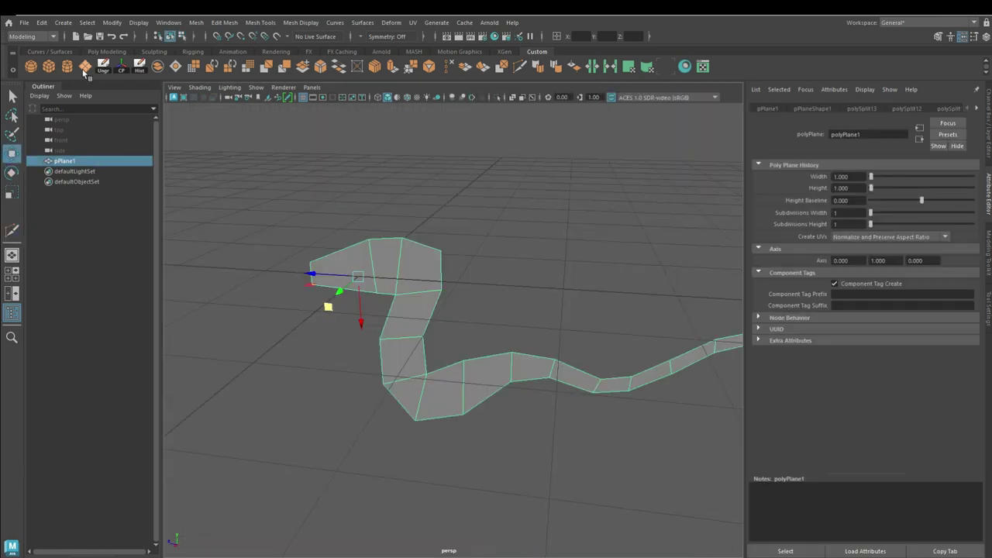
Create a second polygon plane, stand it upright, and set its subdivisions to 1.
click(82, 70)
mouse_move(465, 349)
alt+mouse_down()
mouse_move(355, 359)
mouse_move(372, 394)
mouse_move(353, 346)
mouse_move(403, 333)
alt+mouse_up()
key(e)
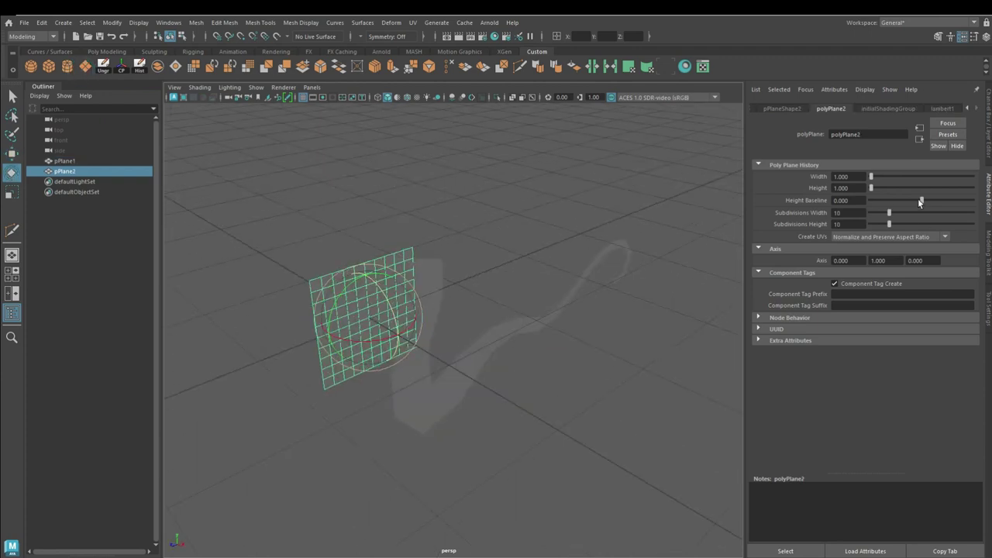
drag(881, 225, 868, 225)
key(space)
key(space)
Move the new plane under the chest in side view and shape it as a front leg.
key(w)
mouse_move(245, 255)
mouse_down()
mouse_move(327, 396)
mouse_move(386, 399)
mouse_move(381, 420)
mouse_move(423, 369)
mouse_up()
scroll(326, 392, up, 2)
key(r)
key(e)
key(w)
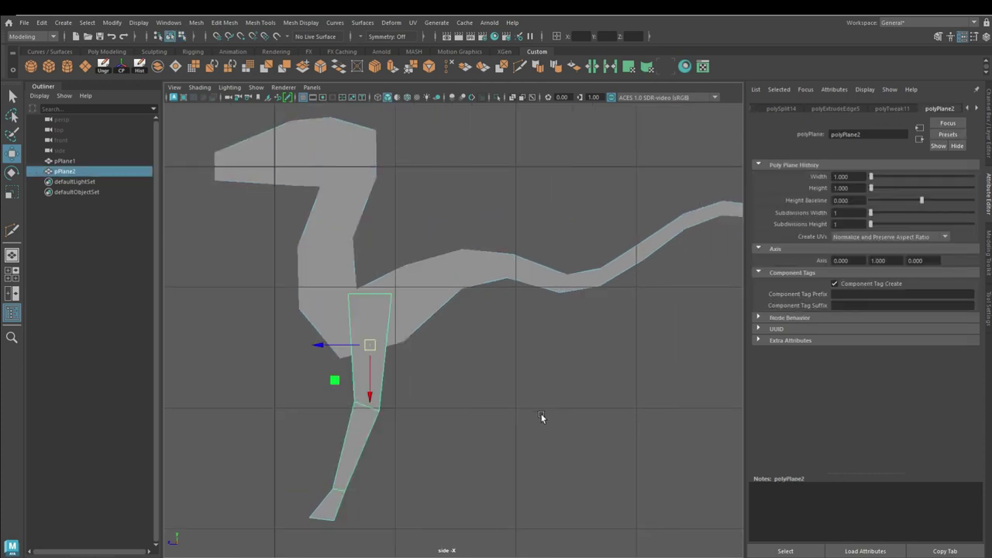
Slide the hind leg under the body, shift its foot right, and straighten the lower leg.
drag(344, 345, 475, 345)
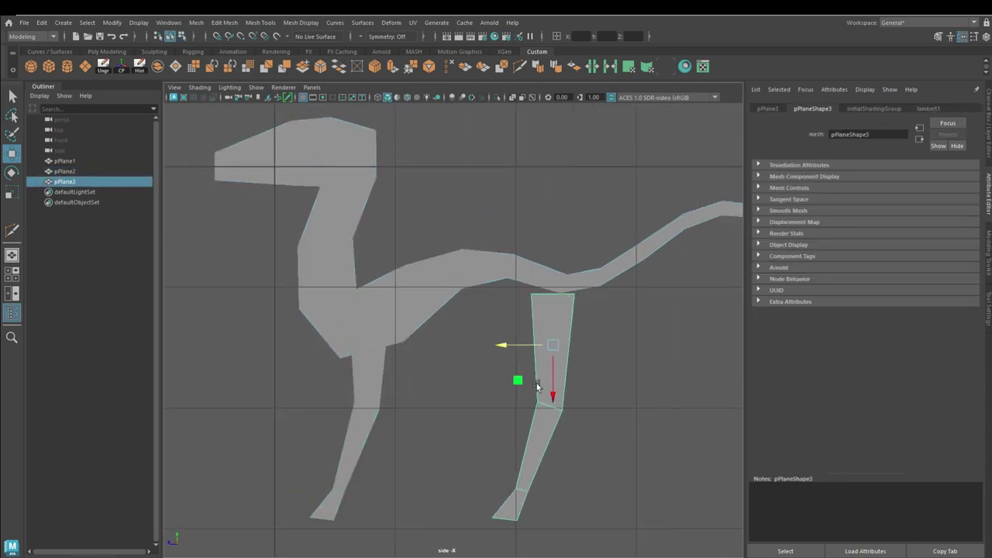
mouse_move(344, 421)
mouse_down()
mouse_move(461, 491)
mouse_move(524, 464)
mouse_up()
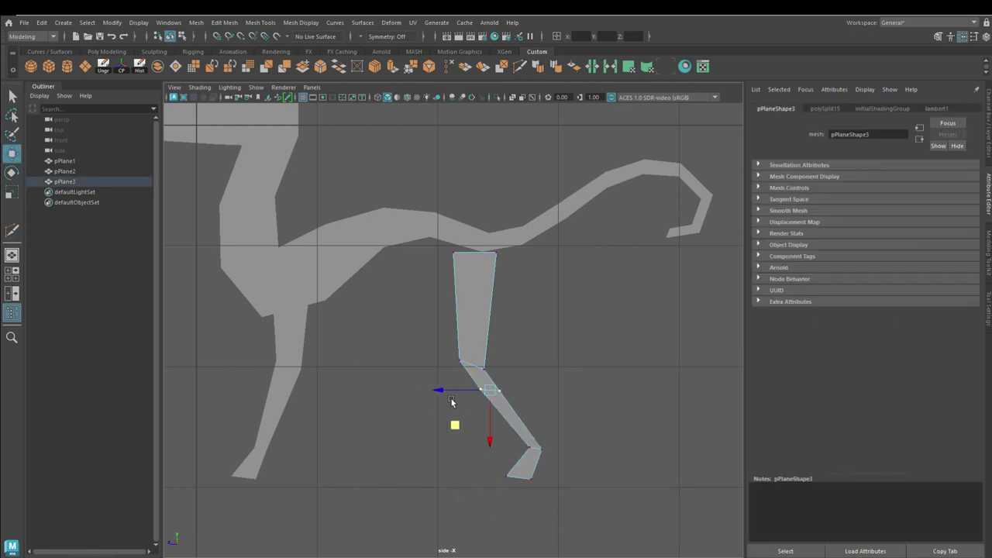
drag(465, 406, 483, 393)
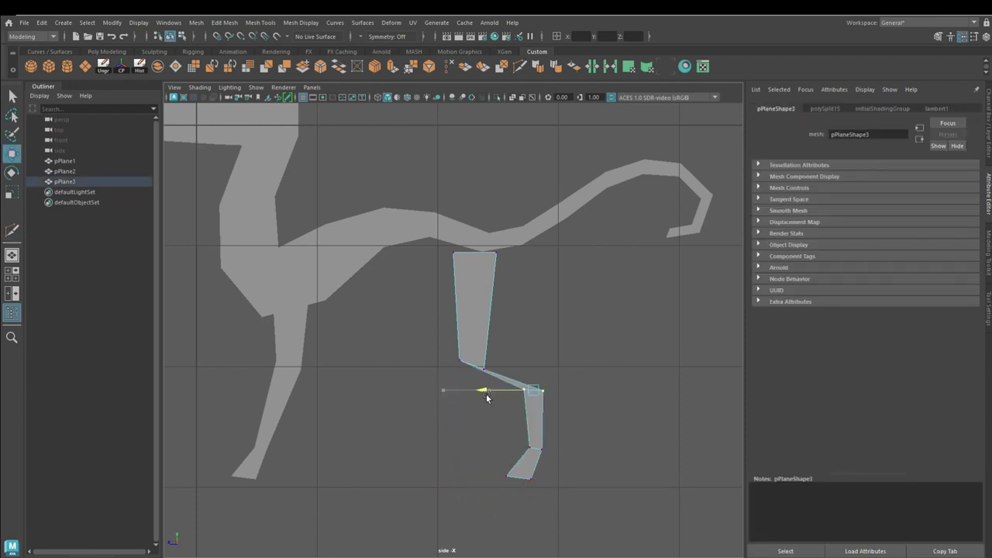
alt+middle_drag(486, 383, 500, 388)
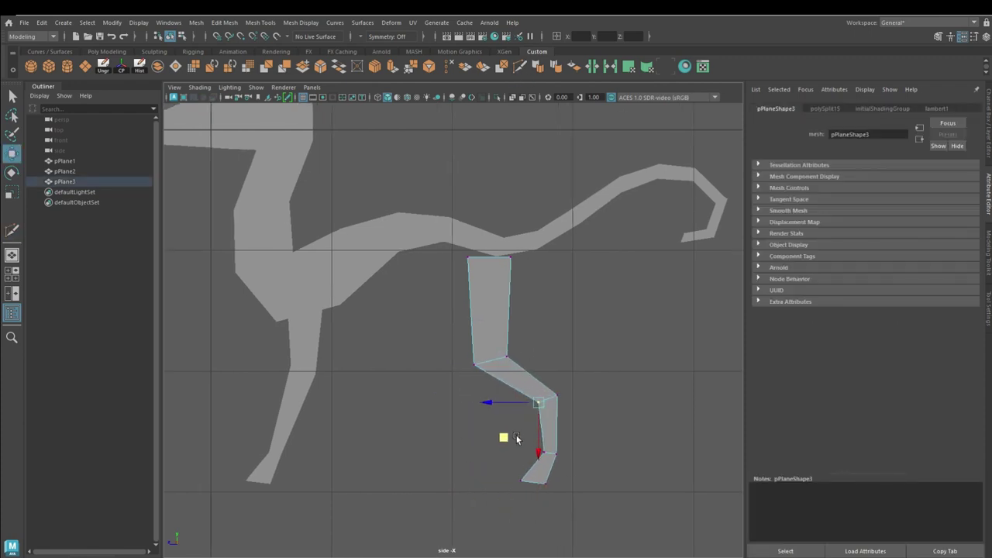
Cut a new edge across the hind leg and reposition its thigh and knee vertices.
alt+middle_drag(507, 354, 527, 381)
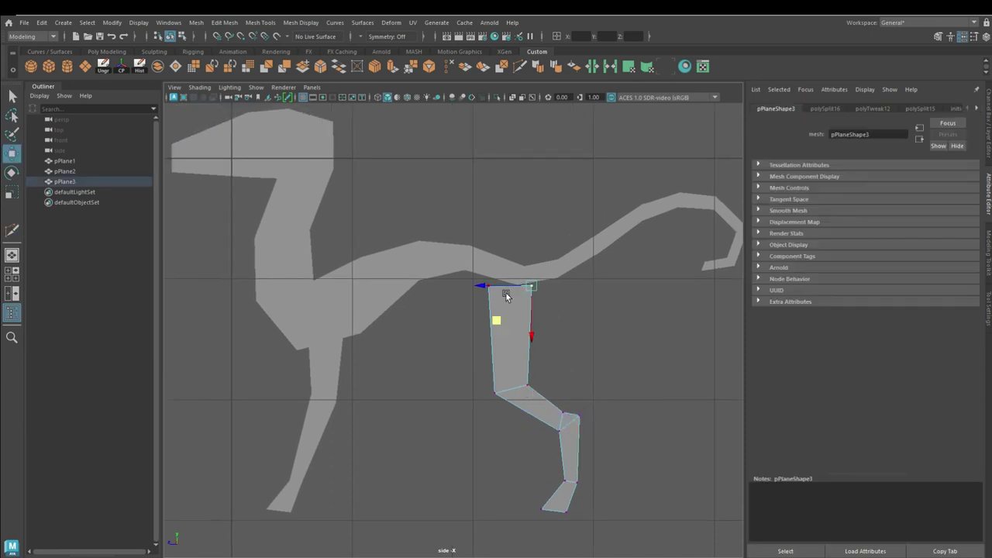
key(w)
mouse_move(483, 341)
middle_down()
mouse_move(463, 339)
mouse_move(472, 335)
middle_up()
drag(520, 374, 543, 395)
middle_drag(524, 399, 525, 388)
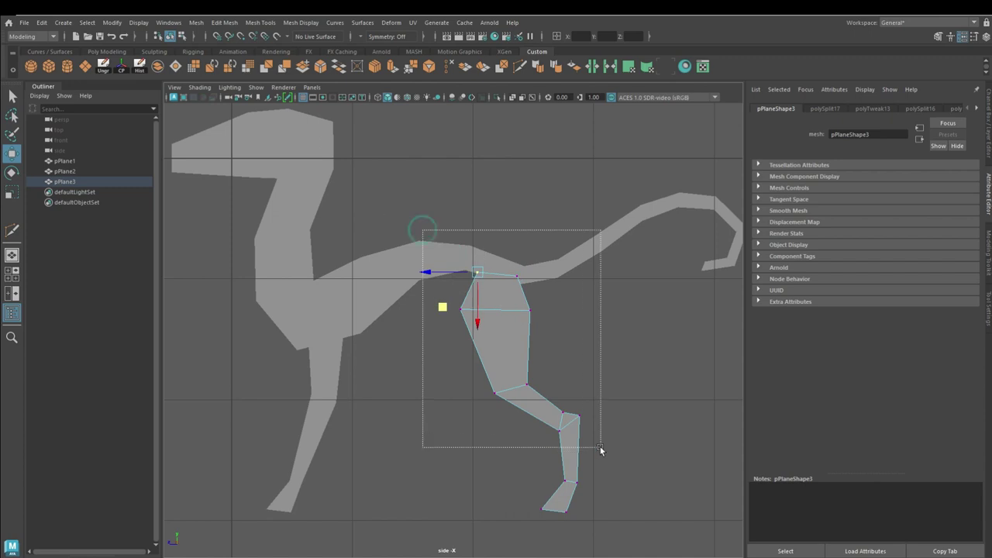
drag(542, 388, 602, 458)
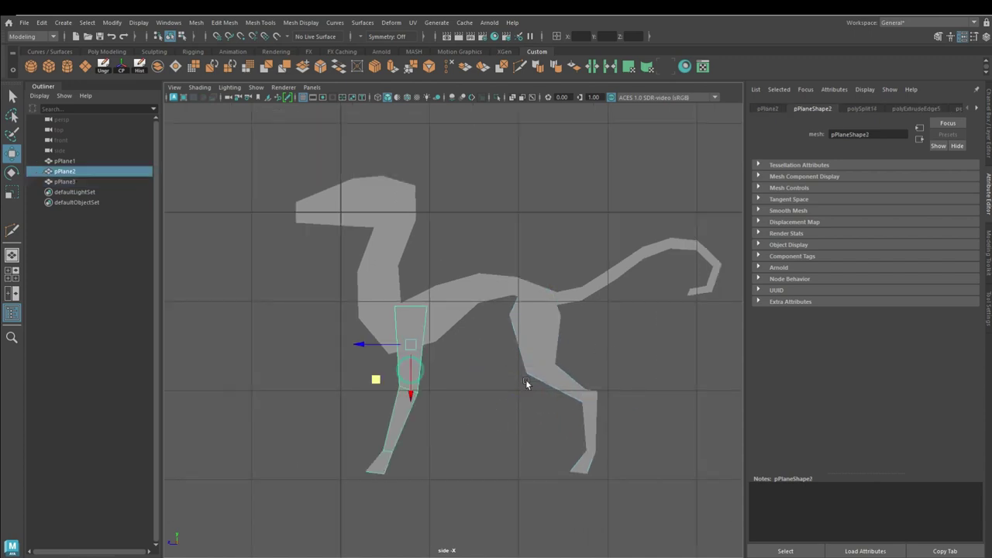
Reshape the front leg's upper vertices, then select all planes and view in perspective.
scroll(402, 408, up, 2)
drag(394, 328, 385, 328)
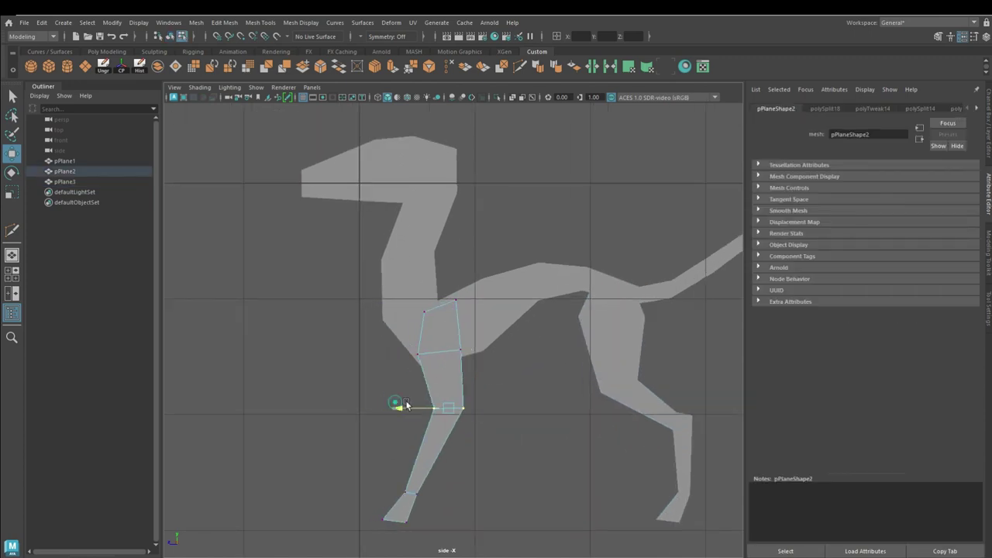
click(404, 342)
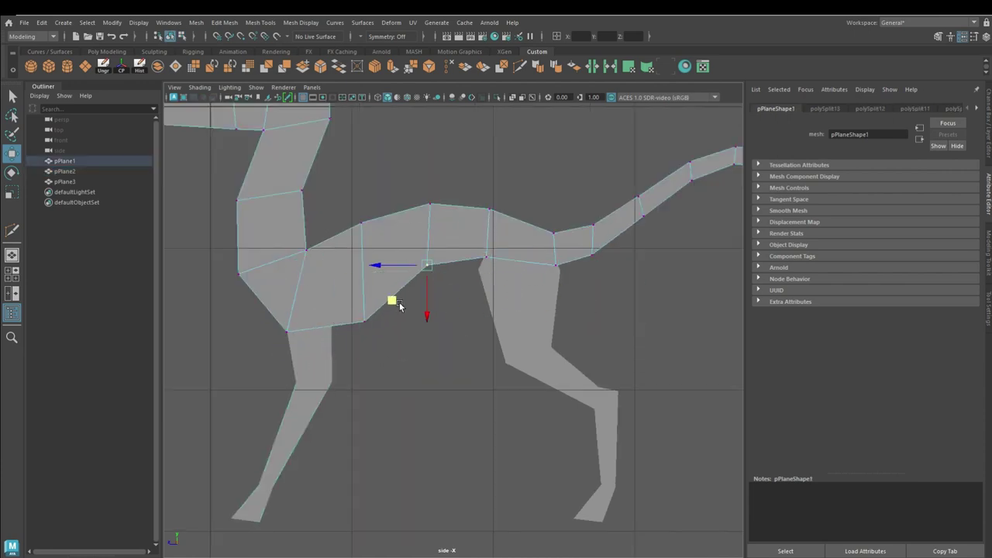
scroll(399, 305, down, 5)
drag(377, 375, 586, 441)
key(space)
key(space)
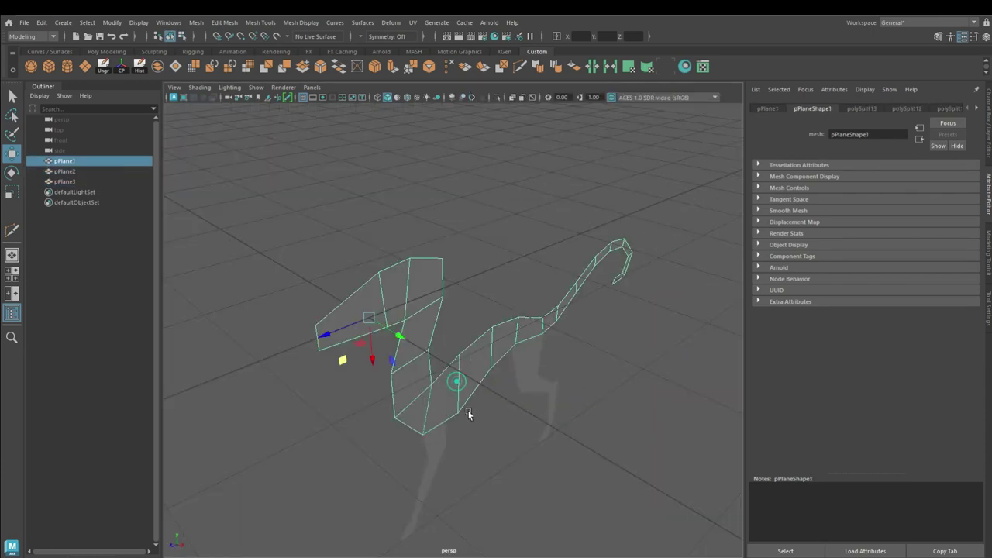
Extrude the head-and-body plane pPlane1 to give it thickness.
drag(407, 469, 674, 392)
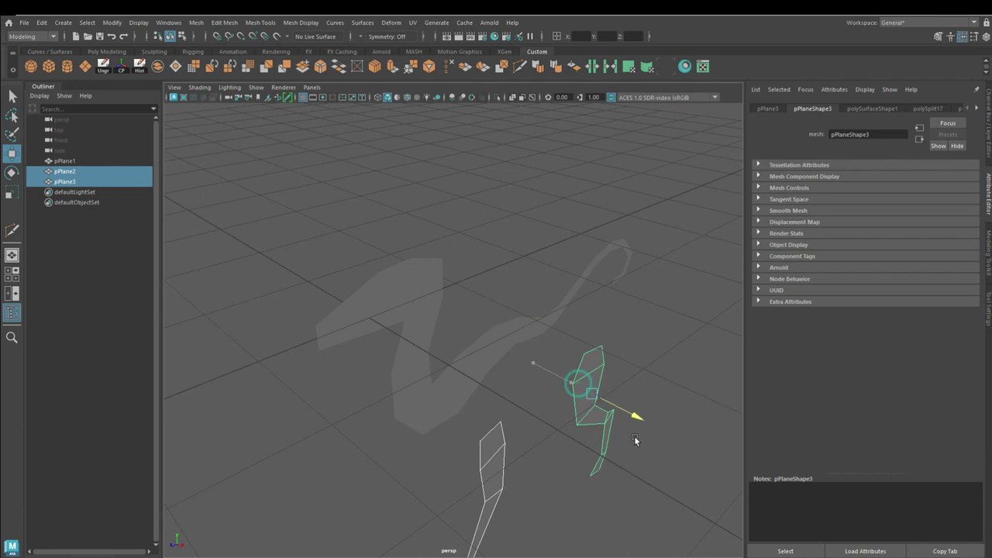
click(397, 68)
scroll(387, 228, up, 5)
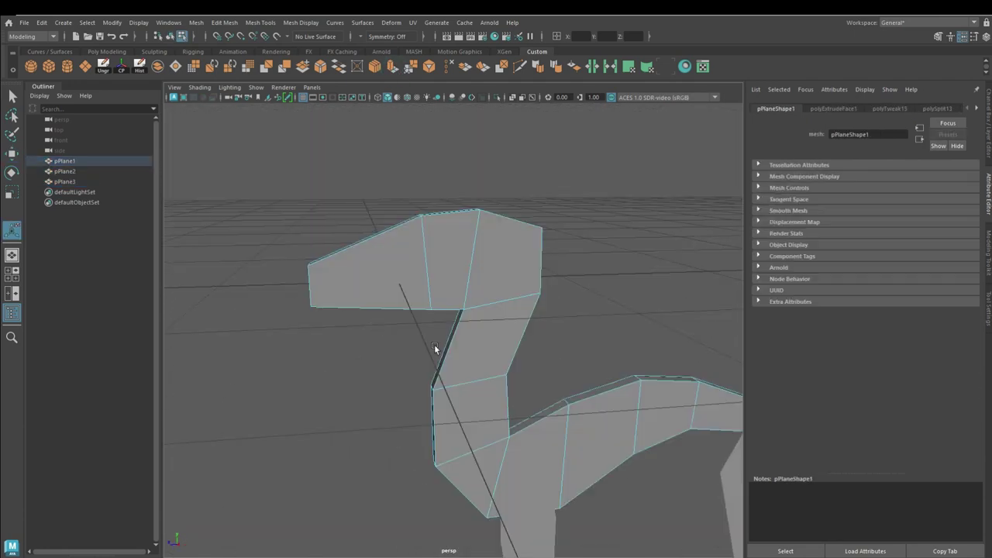
alt+drag(379, 257, 398, 261)
Multi-Cut a new edge across the head and raise its top vertex to shape the snout.
key(w)
click(381, 313)
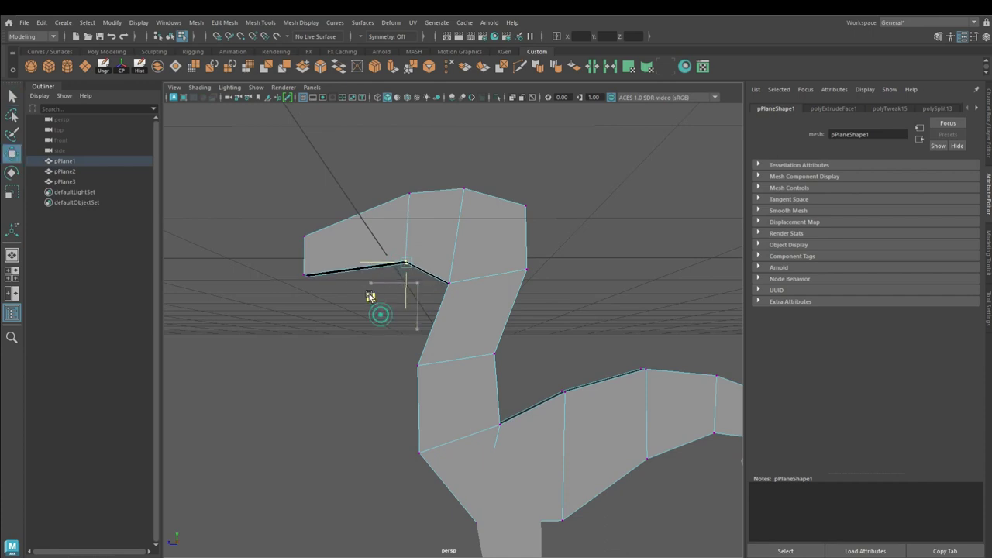
alt+drag(291, 305, 399, 295)
click(395, 277)
click(405, 362)
key(Return)
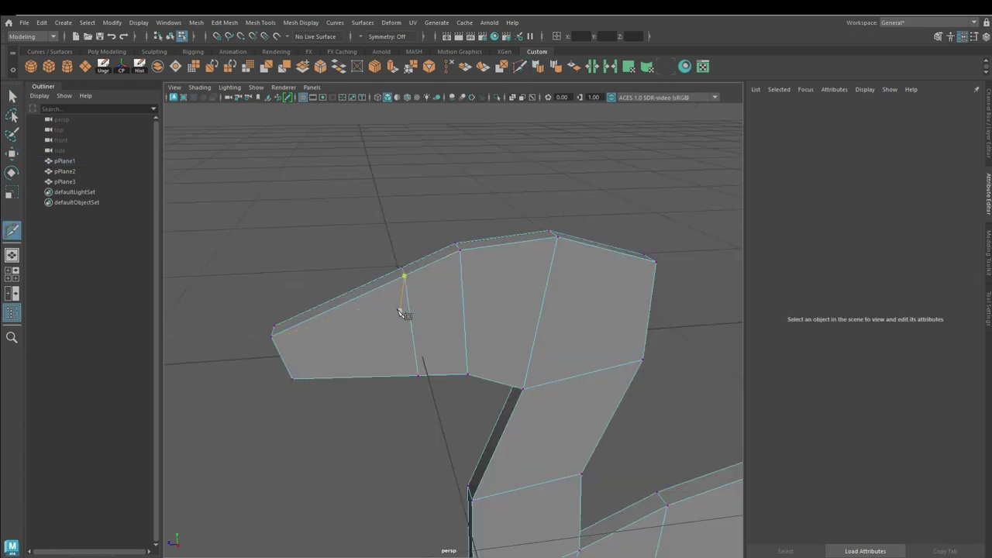
key(w)
middle_drag(357, 270, 407, 237)
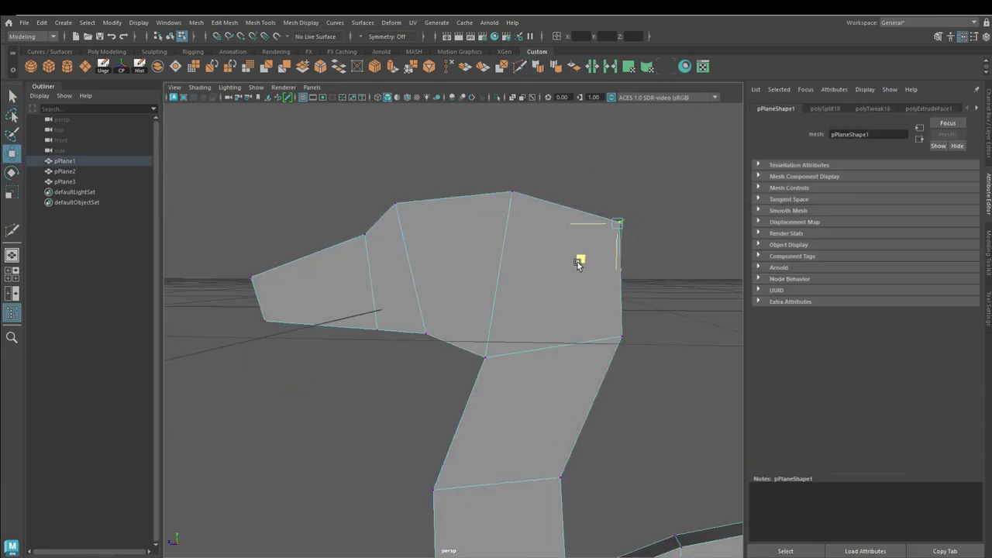
Switch the body to smooth preview (3) and frame it for inspection.
key(3)
alt+drag(576, 266, 603, 153)
key(F8)
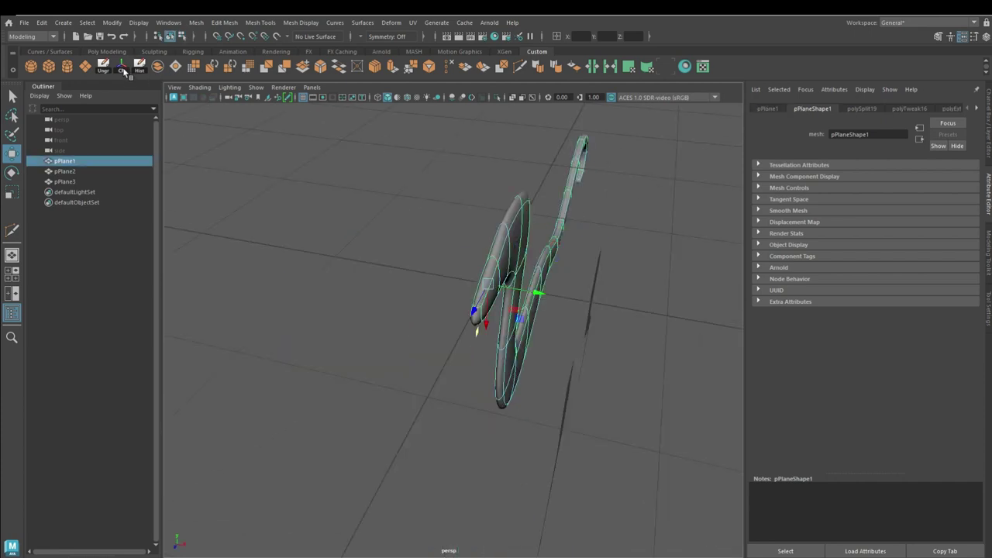
key(f)
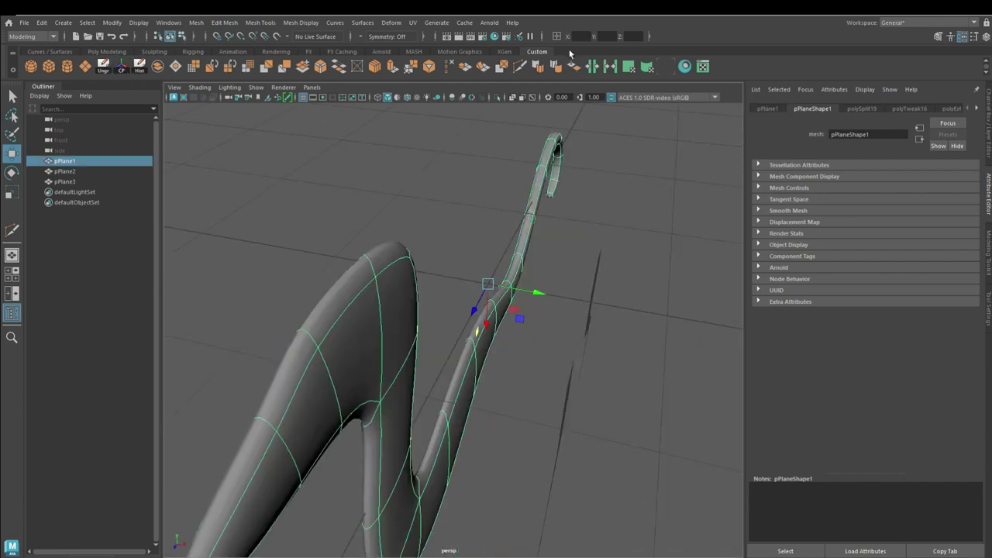
mouse_move(583, 361)
alt+mouse_down()
mouse_move(554, 284)
mouse_move(569, 339)
mouse_move(521, 361)
alt+mouse_up()
Set the Symmetry dropdown to World X for the body mesh.
right_drag(432, 250, 432, 279)
click(488, 209)
click(387, 37)
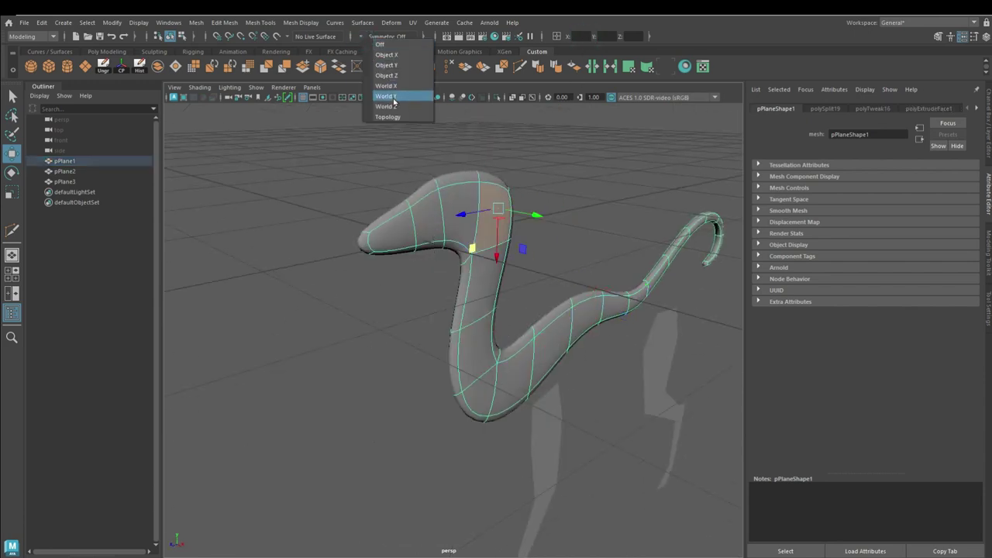
click(386, 86)
mouse_move(294, 209)
alt+mouse_down()
mouse_move(591, 335)
mouse_move(377, 357)
mouse_move(308, 387)
mouse_move(290, 379)
alt+mouse_up()
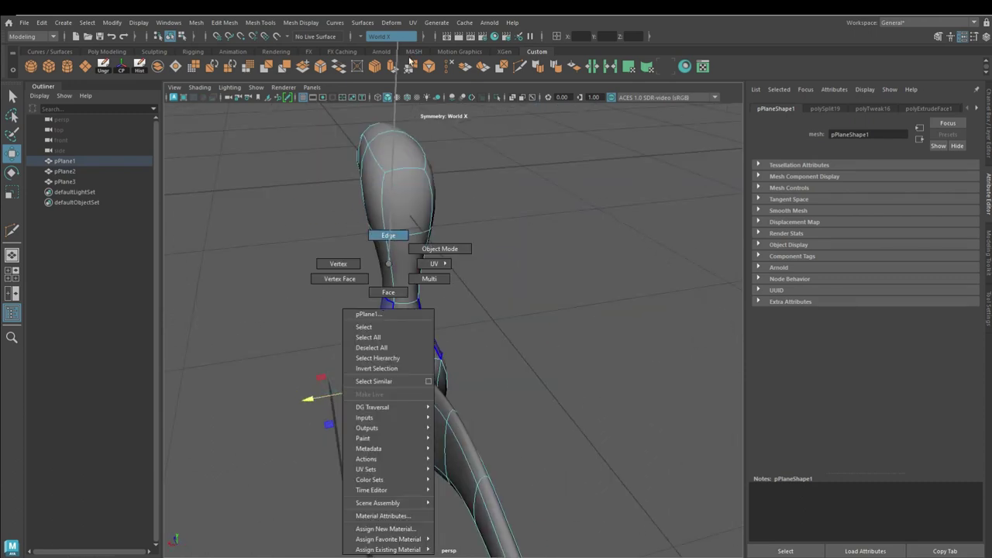
Adjust vertices on the smoothed neck, then select the pPlane2 and pPlane3 leg planes.
right_drag(392, 264, 383, 308)
mouse_move(342, 300)
alt+mouse_down()
mouse_move(419, 387)
mouse_move(400, 466)
mouse_move(427, 410)
mouse_move(524, 336)
mouse_move(509, 387)
mouse_move(584, 351)
mouse_move(594, 365)
mouse_move(589, 380)
mouse_move(470, 344)
mouse_move(439, 346)
mouse_move(513, 314)
mouse_move(512, 338)
mouse_move(548, 306)
mouse_move(615, 297)
mouse_move(568, 340)
mouse_move(487, 326)
mouse_move(511, 362)
alt+mouse_up()
click(512, 338)
click(508, 308)
shift+click(589, 358)
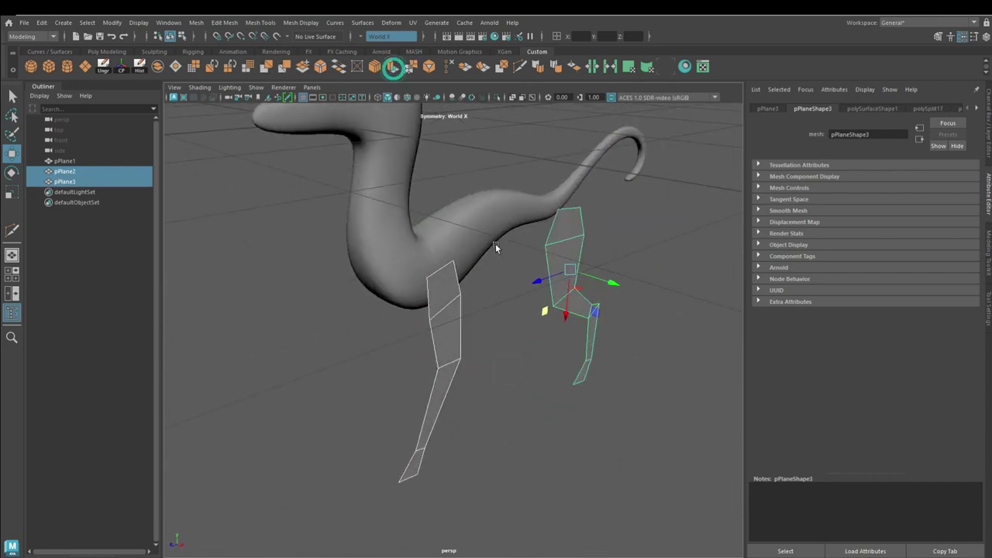
Extrude pPlane2 and pPlane3 into thick legs and raise one leg toward the body.
key(ctrl+e)
alt+drag(496, 248, 605, 267)
mouse_move(551, 194)
mouse_down()
mouse_move(564, 192)
mouse_move(596, 231)
mouse_move(472, 343)
mouse_up()
click(470, 337)
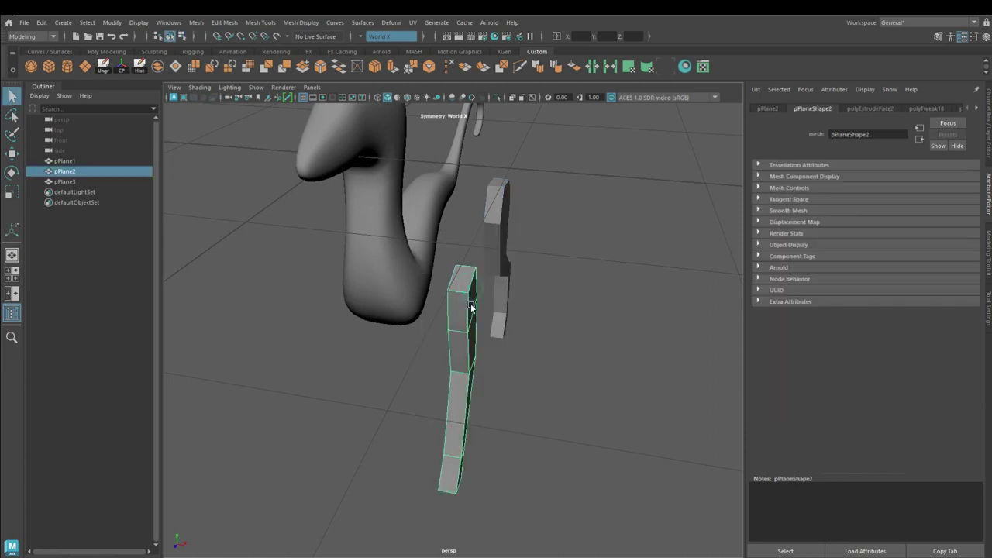
key(w)
mouse_move(471, 308)
alt+mouse_down()
mouse_move(465, 323)
mouse_move(443, 332)
alt+mouse_up()
scroll(380, 314, up, 3)
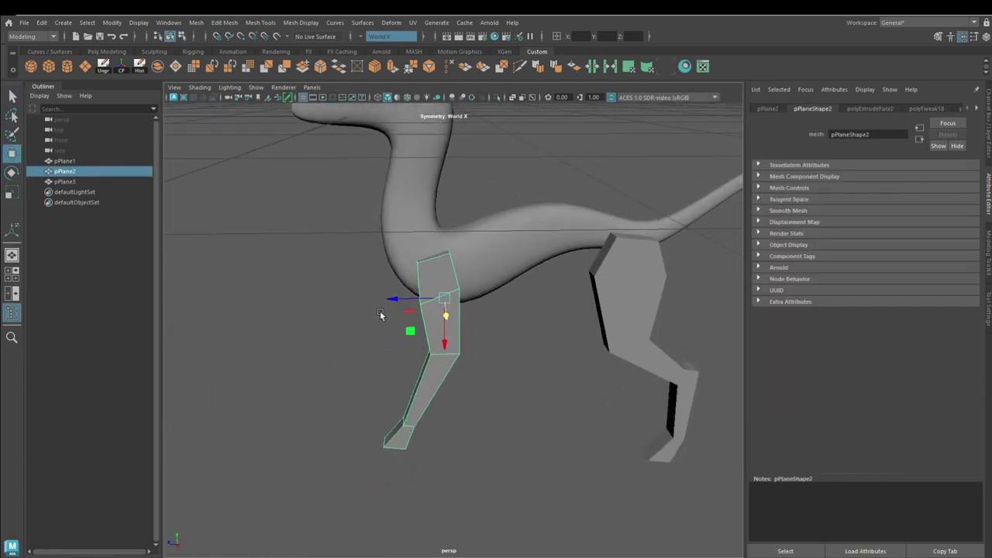
mouse_move(370, 318)
alt+mouse_down()
mouse_move(634, 291)
mouse_move(643, 371)
mouse_move(633, 310)
mouse_move(436, 322)
mouse_move(434, 240)
mouse_move(360, 259)
mouse_move(416, 336)
alt+mouse_up()
Select the lower leg vertices with soft selection (B) on, then pick the front leg's bottom vertices.
click(634, 291)
key(F11)
click(434, 240)
mouse_move(416, 336)
mouse_down()
mouse_move(619, 505)
mouse_move(481, 484)
mouse_up()
key(b)
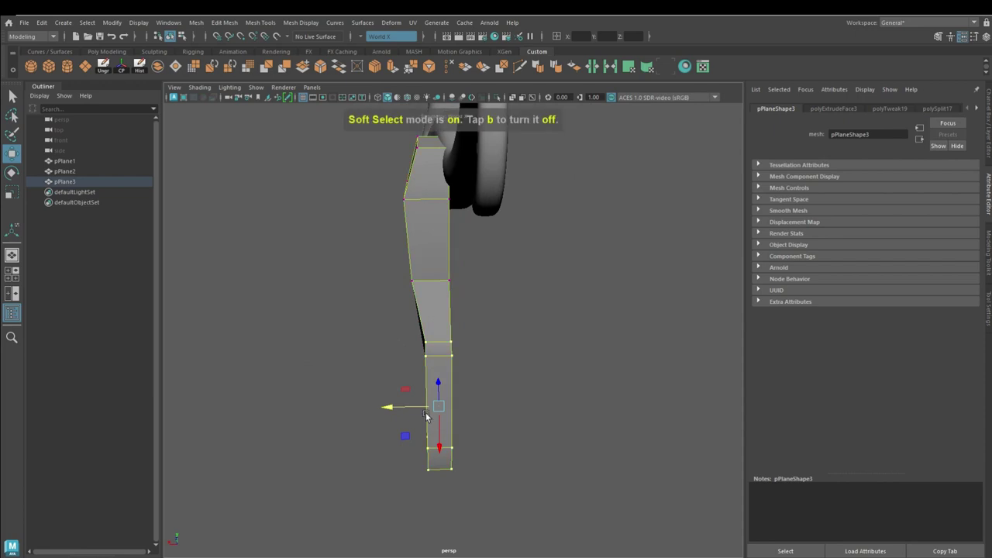
mouse_move(297, 405)
alt+mouse_down()
mouse_move(471, 401)
mouse_move(252, 347)
alt+mouse_up()
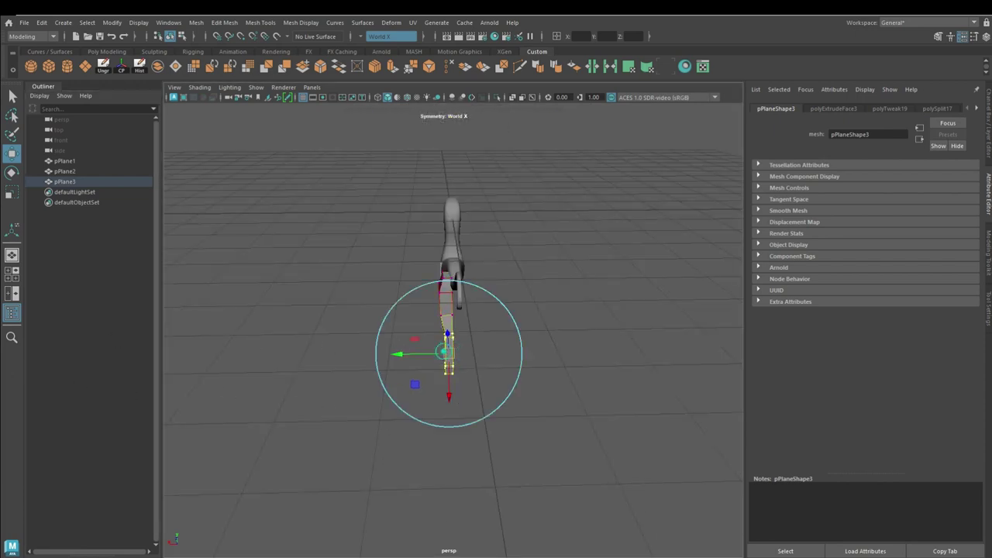
alt+right_drag(391, 357, 532, 472)
mouse_move(532, 471)
alt+mouse_down()
mouse_move(509, 450)
mouse_move(414, 435)
mouse_move(480, 408)
mouse_move(447, 422)
mouse_move(444, 264)
alt+mouse_up()
click(480, 408)
right_drag(444, 263, 334, 283)
mouse_move(477, 463)
mouse_down()
mouse_move(409, 418)
mouse_move(622, 443)
mouse_move(527, 450)
mouse_move(510, 438)
mouse_up()
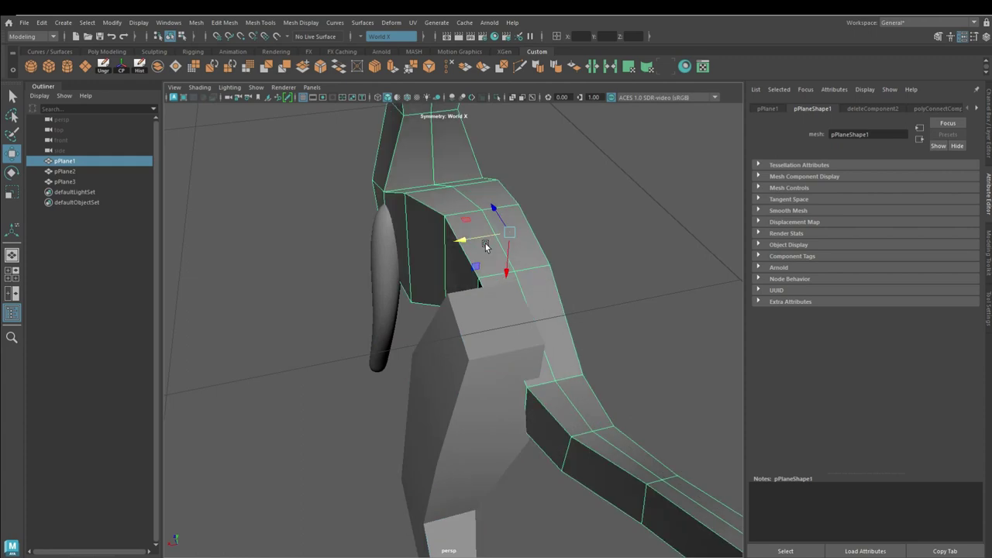
Show mesh edges and pull the selected leg vertex down and to the right.
alt+drag(574, 339, 411, 389)
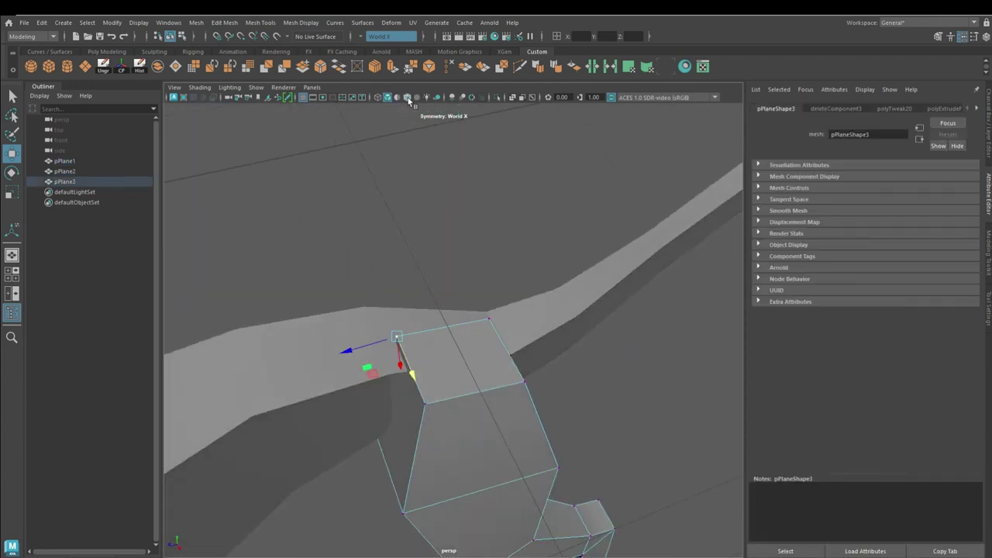
click(408, 98)
drag(443, 249, 428, 299)
mouse_move(546, 234)
mouse_down()
mouse_move(564, 275)
mouse_move(527, 294)
mouse_move(505, 238)
mouse_move(525, 345)
mouse_move(518, 363)
mouse_move(434, 310)
mouse_up()
Isolate the body mesh and delete the face where the front leg joins, opening a hole.
click(416, 283)
key(ctrl+1)
right_drag(459, 288, 460, 301)
click(456, 314)
key(Delete)
right_drag(492, 261, 512, 246)
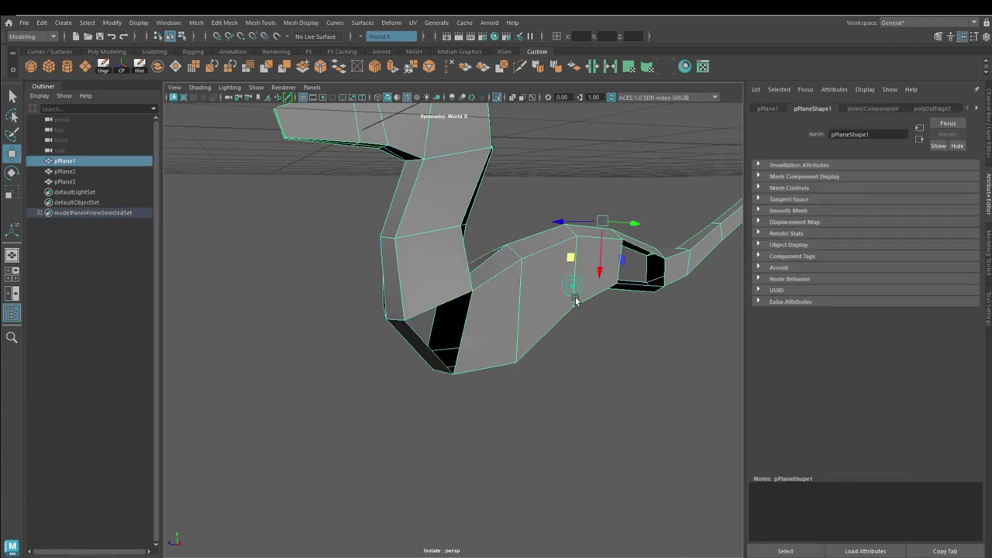
click(500, 97)
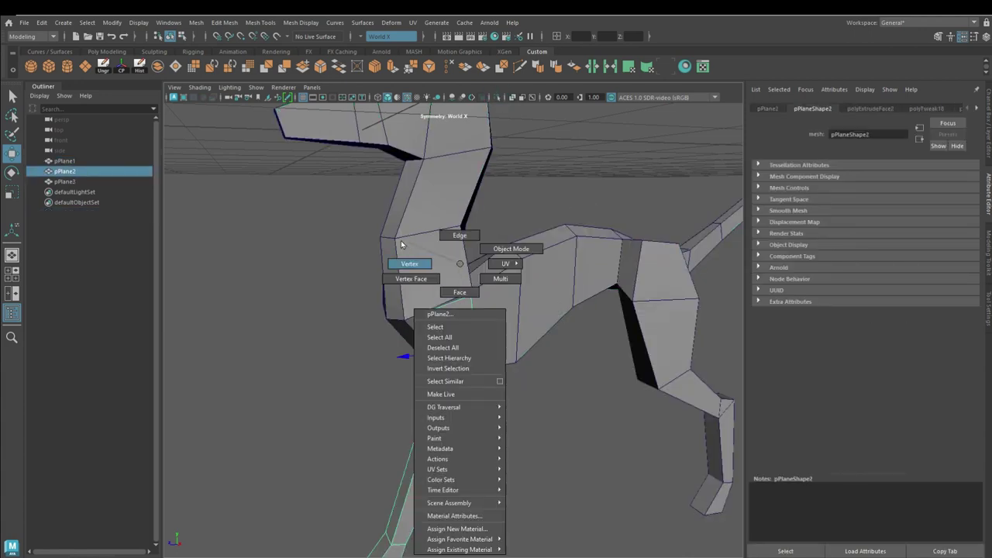
Move the front leg's top vertex where the leg meets the body.
right_drag(454, 261, 454, 245)
key(f)
click(471, 277)
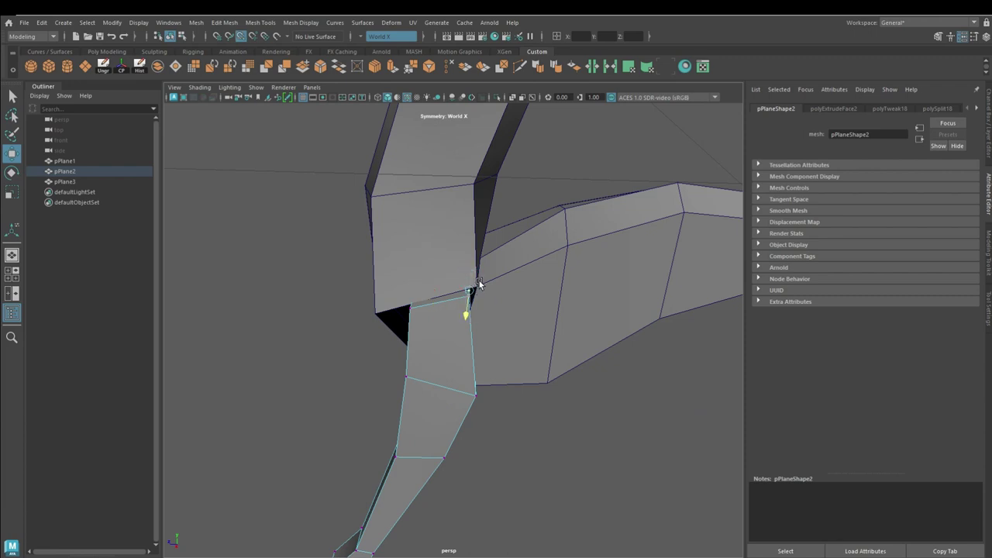
alt+drag(476, 290, 425, 321)
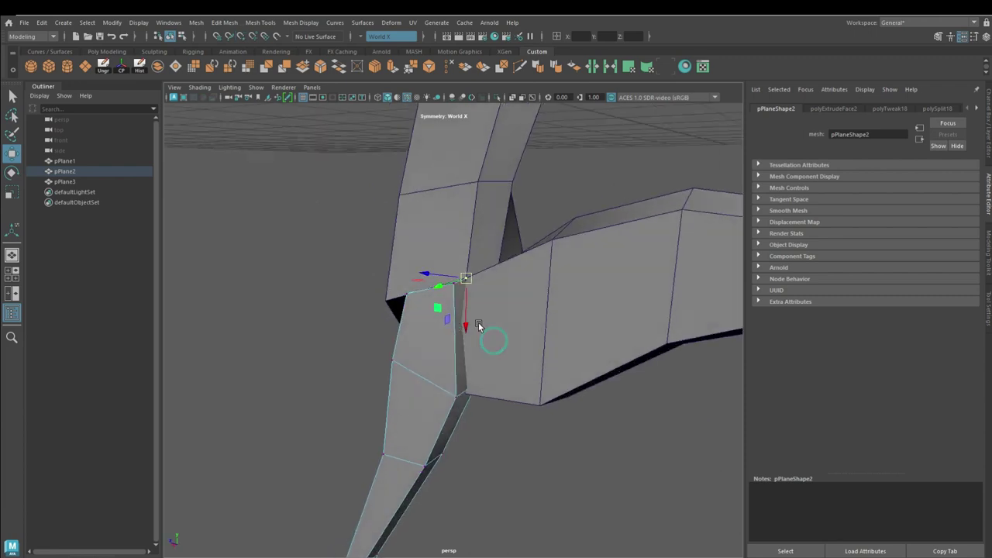
click(447, 367)
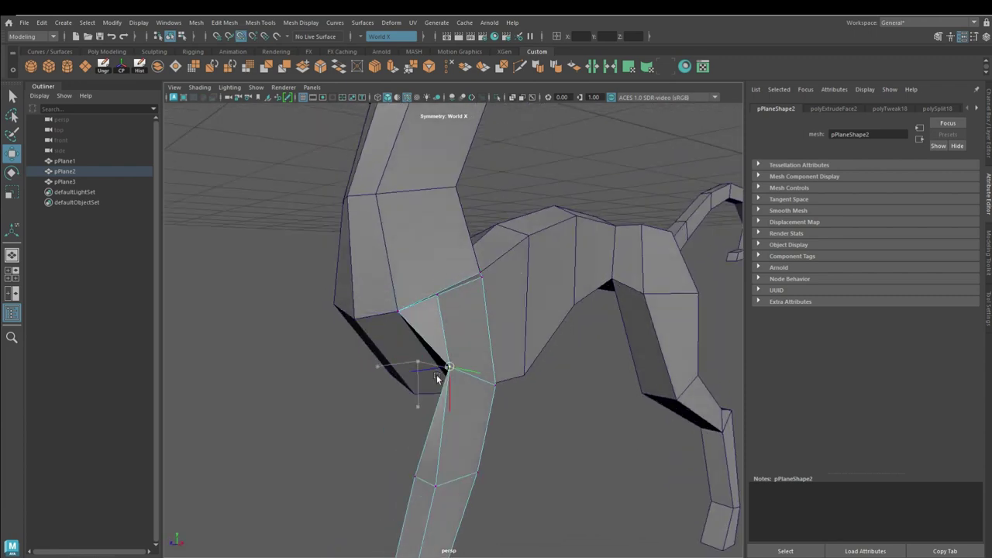
mouse_move(485, 348)
alt+mouse_down()
mouse_move(421, 370)
mouse_move(481, 397)
mouse_move(451, 390)
mouse_move(542, 388)
mouse_move(633, 368)
alt+mouse_up()
Select the shoulder, chest and torso vertices around the leg joint.
mouse_move(409, 344)
alt+mouse_down()
mouse_move(505, 364)
mouse_move(467, 380)
mouse_move(457, 375)
mouse_move(477, 371)
mouse_move(431, 353)
alt+mouse_up()
click(498, 335)
mouse_move(456, 388)
alt+mouse_down()
mouse_move(450, 345)
mouse_move(475, 354)
mouse_move(434, 372)
mouse_move(419, 365)
mouse_move(447, 383)
mouse_move(354, 377)
mouse_move(399, 377)
mouse_move(412, 399)
mouse_move(435, 396)
alt+mouse_up()
click(456, 329)
shift+click(399, 370)
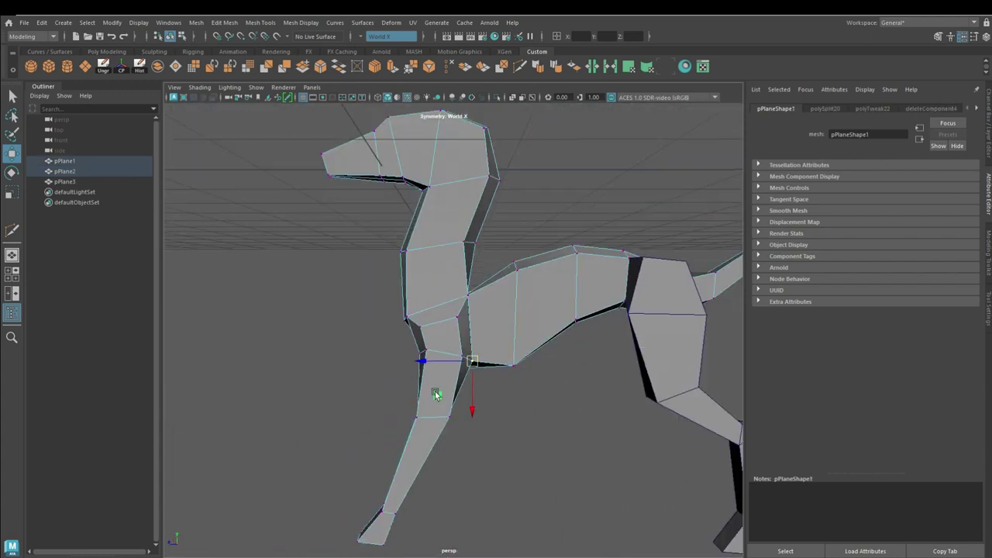
Group the front and back legs with Ctrl+G and duplicate the group with Ctrl+D.
scroll(436, 395, up, 3)
alt+drag(434, 439, 427, 448)
scroll(428, 448, down, 5)
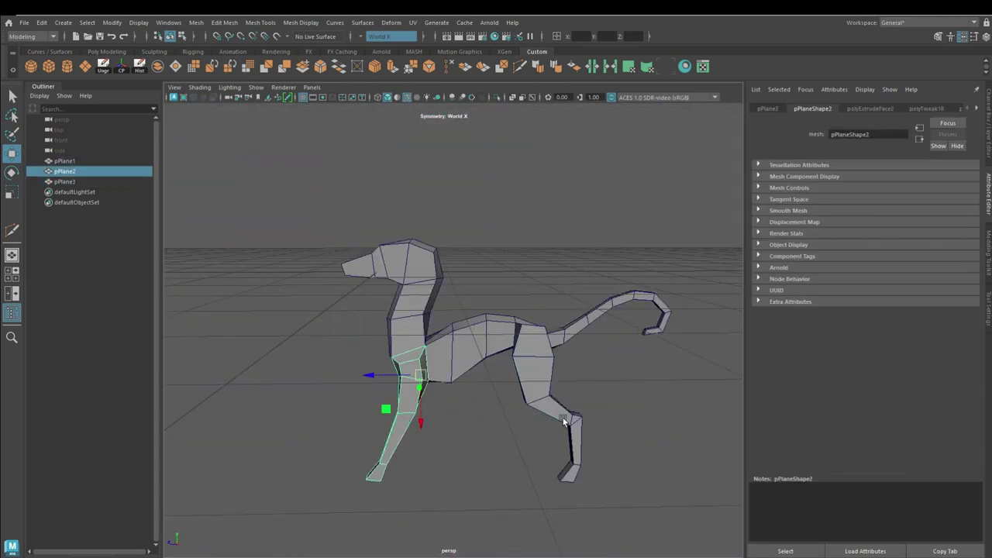
mouse_move(500, 437)
alt+mouse_down()
mouse_move(483, 428)
mouse_move(512, 426)
alt+mouse_up()
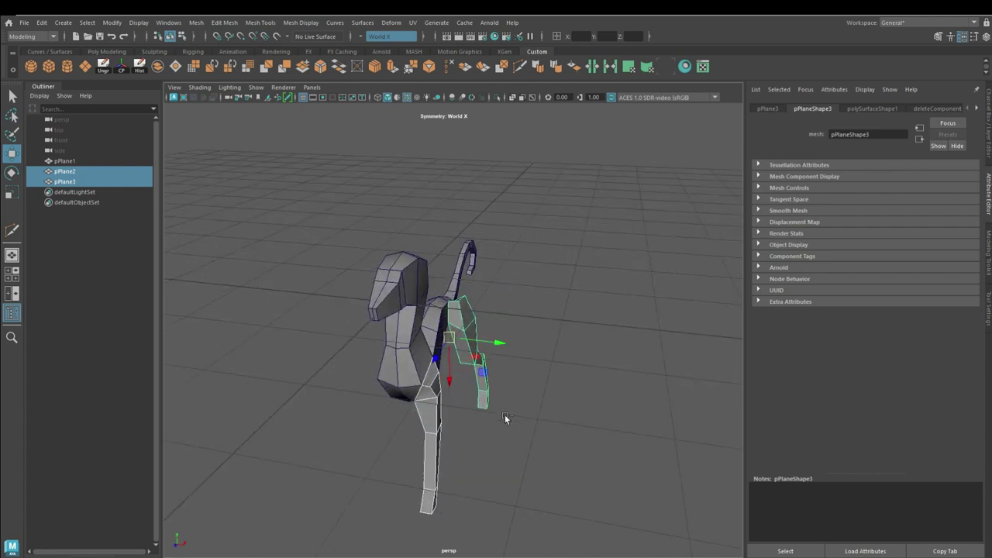
key(ctrl+g)
key(ctrl+d)
key(ctrl+a)
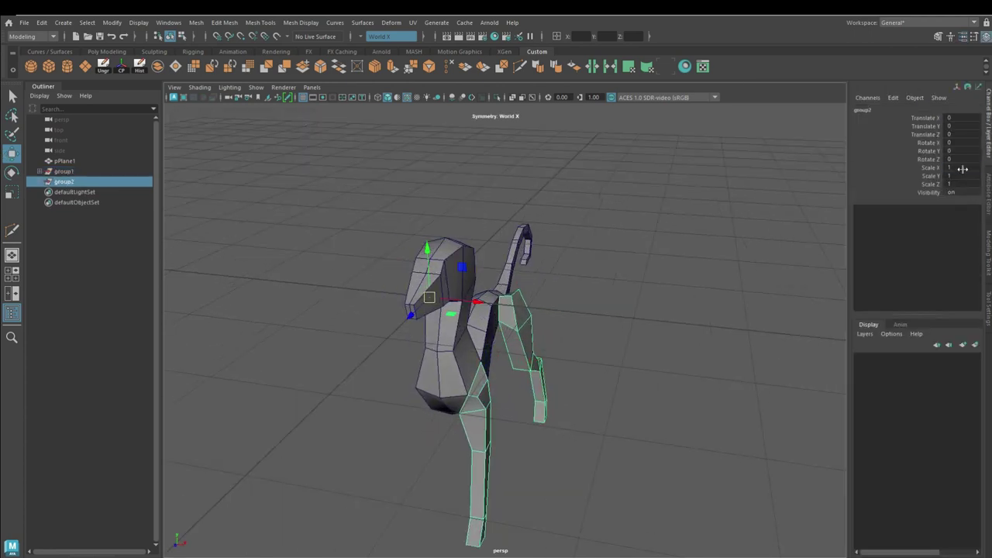
Isolate a front leg to inspect it, then show the whole dog again and clear the selection.
mouse_move(419, 422)
alt+mouse_down()
mouse_move(432, 420)
mouse_move(355, 253)
alt+mouse_up()
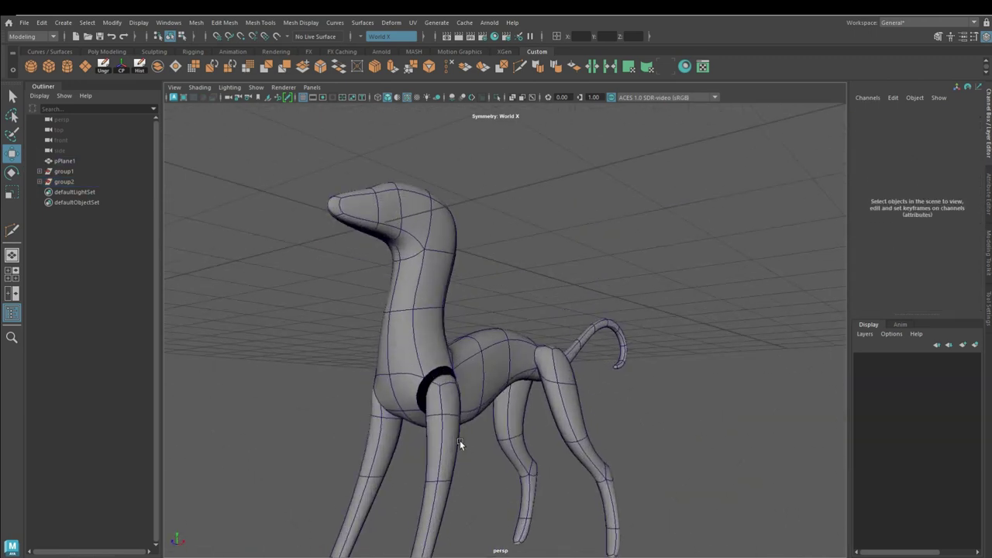
click(454, 443)
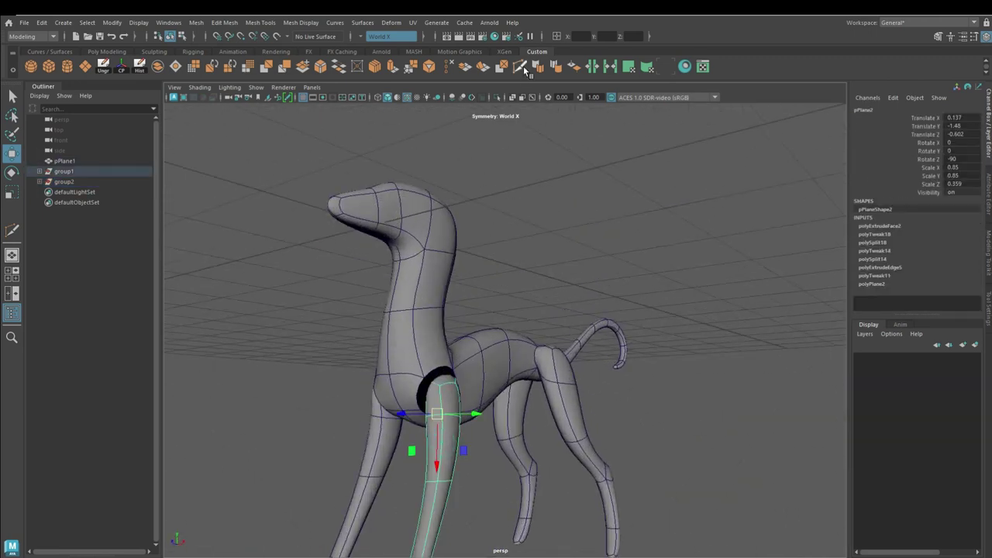
click(496, 97)
right_drag(509, 267, 509, 293)
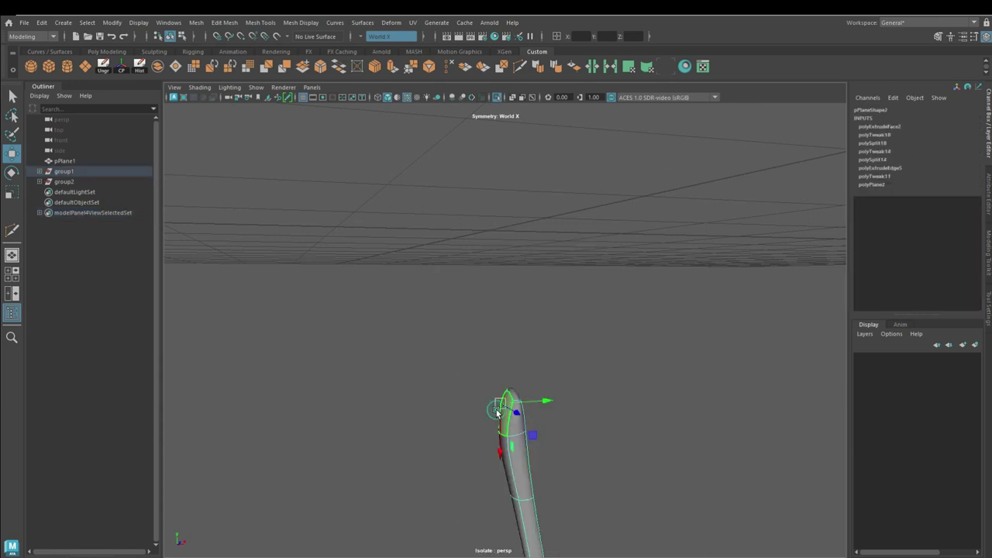
click(497, 410)
click(496, 97)
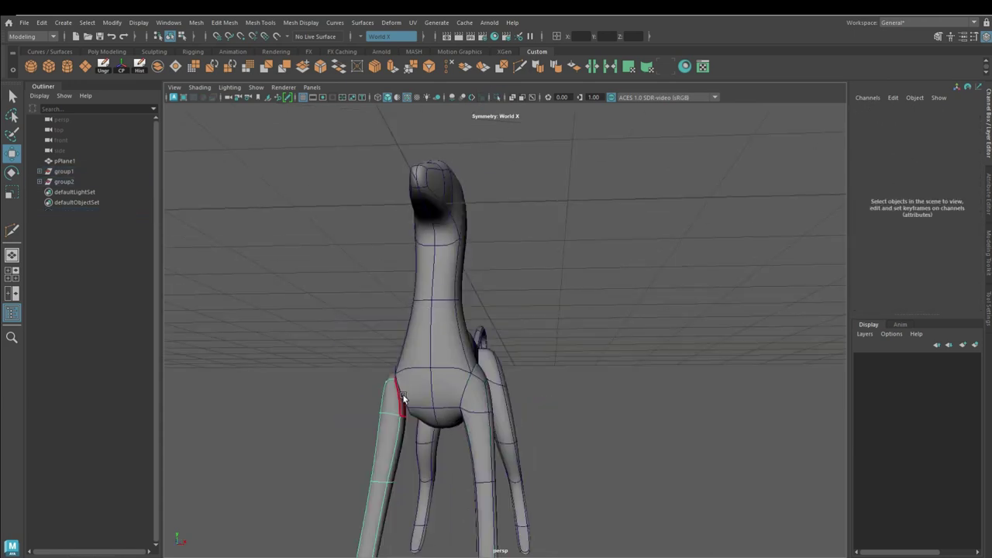
Combine all pieces into one mesh and merge its overlapping vertices.
key(1)
click(157, 66)
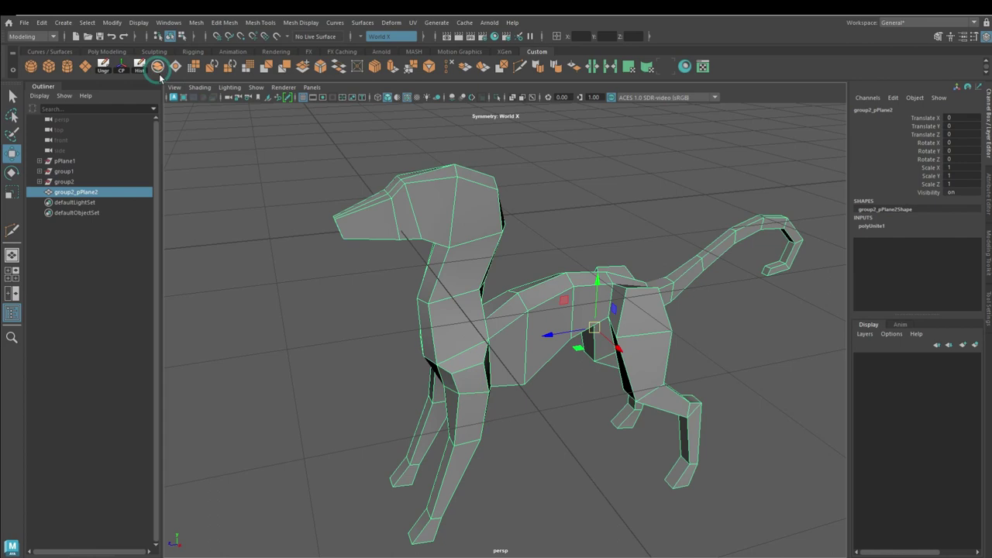
click(410, 66)
key(3)
mouse_move(570, 469)
alt+mouse_down()
mouse_move(587, 418)
mouse_move(344, 461)
mouse_move(531, 314)
mouse_move(512, 295)
mouse_move(476, 289)
mouse_move(546, 336)
mouse_move(461, 264)
alt+mouse_up()
Return to low-poly display and switch to component editing on the side of the head.
key(w)
key(1)
mouse_move(460, 264)
right_down()
mouse_move(453, 360)
mouse_move(410, 264)
right_up()
click(479, 353)
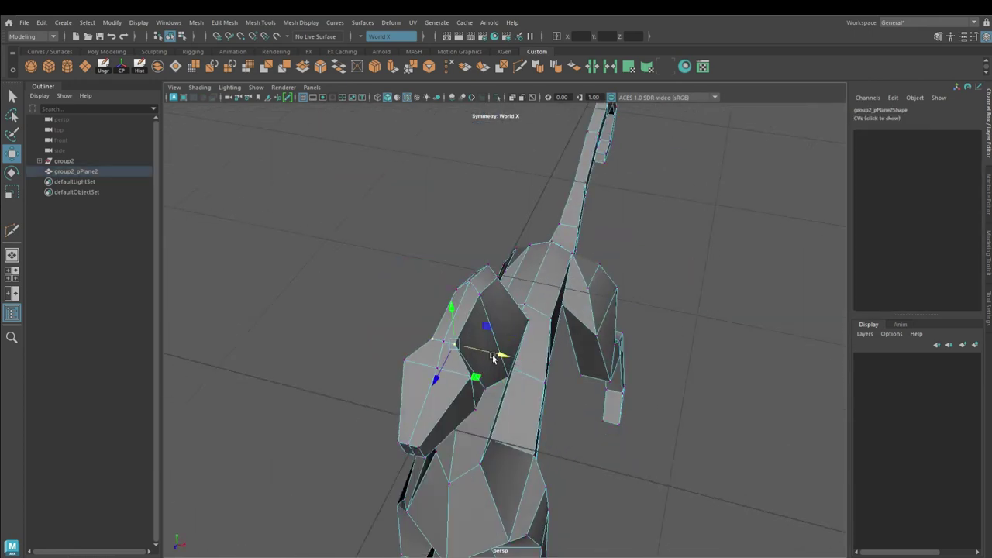
mouse_move(483, 383)
alt+mouse_down()
mouse_move(393, 333)
mouse_move(497, 372)
mouse_move(520, 397)
mouse_move(381, 359)
mouse_move(497, 372)
mouse_move(288, 332)
alt+mouse_up()
Extrude the face on top of the head (Local Translate Z 0.067) and select upper-body faces.
click(510, 323)
click(393, 67)
key(3)
click(470, 346)
mouse_move(580, 364)
alt+mouse_down()
mouse_move(496, 325)
mouse_move(583, 288)
mouse_move(525, 333)
mouse_move(543, 383)
mouse_move(550, 349)
mouse_move(444, 330)
alt+mouse_up()
mouse_move(531, 401)
alt+mouse_down()
mouse_move(349, 368)
mouse_move(463, 330)
mouse_move(346, 329)
alt+mouse_up()
Extrude the head faces again and pull them up into two tall ears.
click(392, 67)
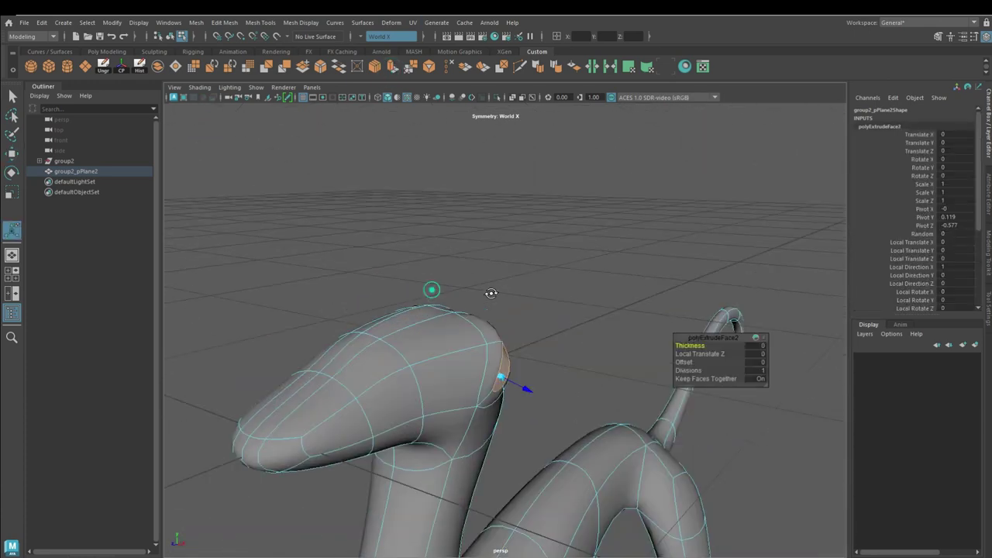
alt+drag(491, 293, 506, 355)
mouse_move(483, 254)
mouse_down()
mouse_move(500, 150)
mouse_move(457, 271)
mouse_move(438, 252)
mouse_move(565, 271)
mouse_move(514, 387)
mouse_move(489, 347)
mouse_up()
key(1)
Pinch the ear-top vertices together so each ear ends in a point.
click(489, 347)
mouse_move(583, 350)
alt+mouse_down()
mouse_move(543, 364)
mouse_move(354, 317)
mouse_move(550, 335)
mouse_move(532, 370)
mouse_move(514, 283)
mouse_move(500, 359)
alt+mouse_up()
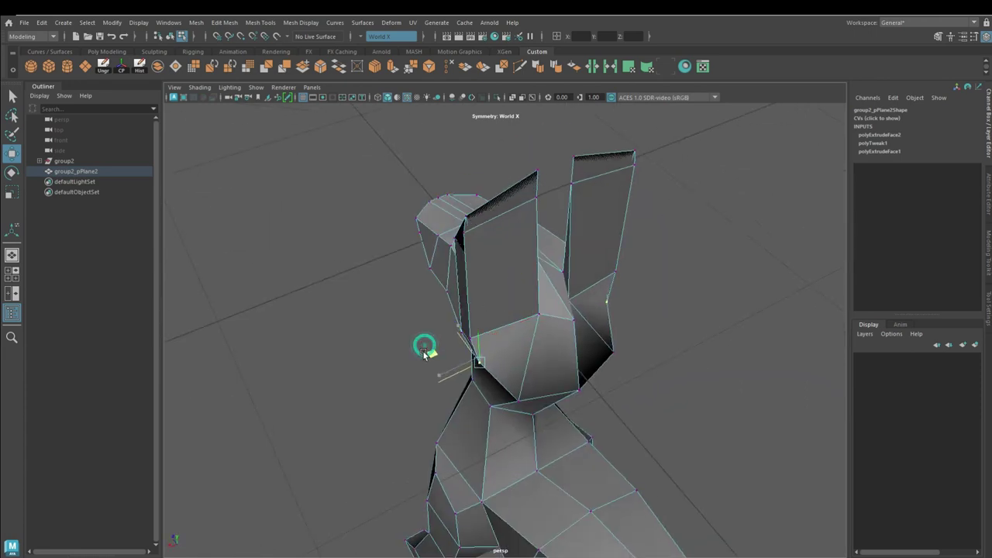
alt+drag(431, 336, 496, 145)
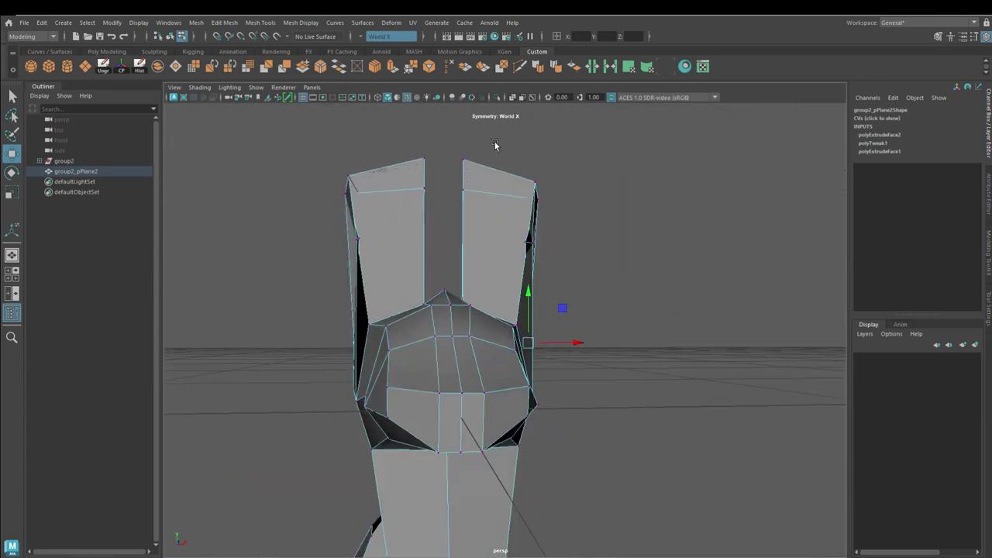
mouse_move(505, 201)
mouse_down()
mouse_move(449, 196)
mouse_move(220, 248)
mouse_move(359, 251)
mouse_move(454, 362)
mouse_move(562, 359)
mouse_move(505, 323)
mouse_move(416, 326)
mouse_move(411, 260)
mouse_move(485, 372)
mouse_up()
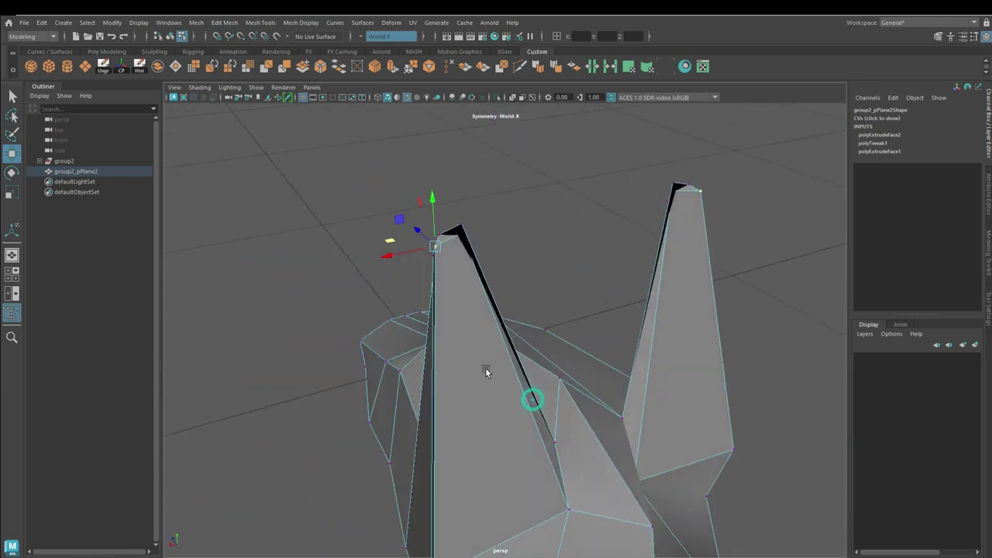
mouse_move(437, 258)
alt+mouse_down()
mouse_move(406, 303)
mouse_move(436, 324)
mouse_move(333, 334)
mouse_move(465, 362)
mouse_move(514, 357)
mouse_move(516, 306)
alt+mouse_up()
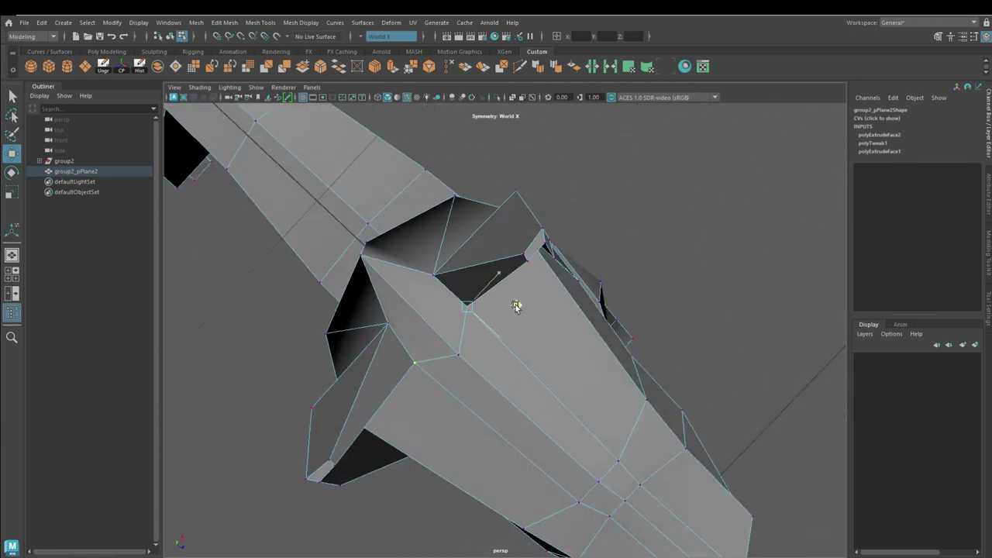
alt+drag(390, 291, 555, 267)
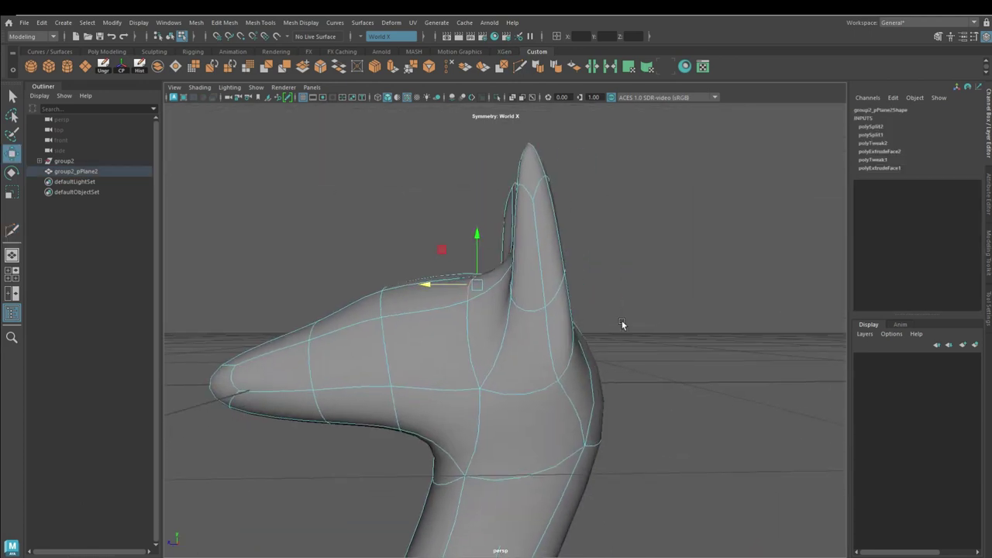
Extrude the nose-tip faces and pull them forward to lengthen the snout.
mouse_move(526, 346)
alt+mouse_down()
mouse_move(572, 330)
mouse_move(344, 300)
mouse_move(505, 293)
mouse_move(483, 318)
mouse_move(598, 287)
mouse_move(488, 303)
mouse_move(450, 271)
alt+mouse_up()
right_drag(450, 271, 422, 322)
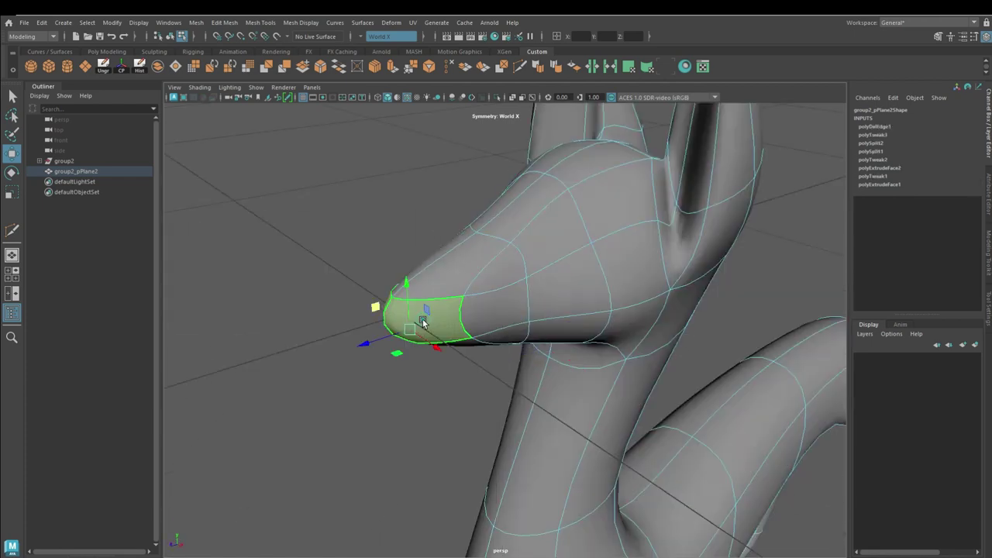
click(397, 70)
alt+drag(416, 344, 9, 192)
mouse_move(332, 317)
alt+mouse_down()
mouse_move(435, 272)
mouse_move(489, 388)
alt+mouse_up()
Select a nose vertex and move and scale it to taper the snout.
key(w)
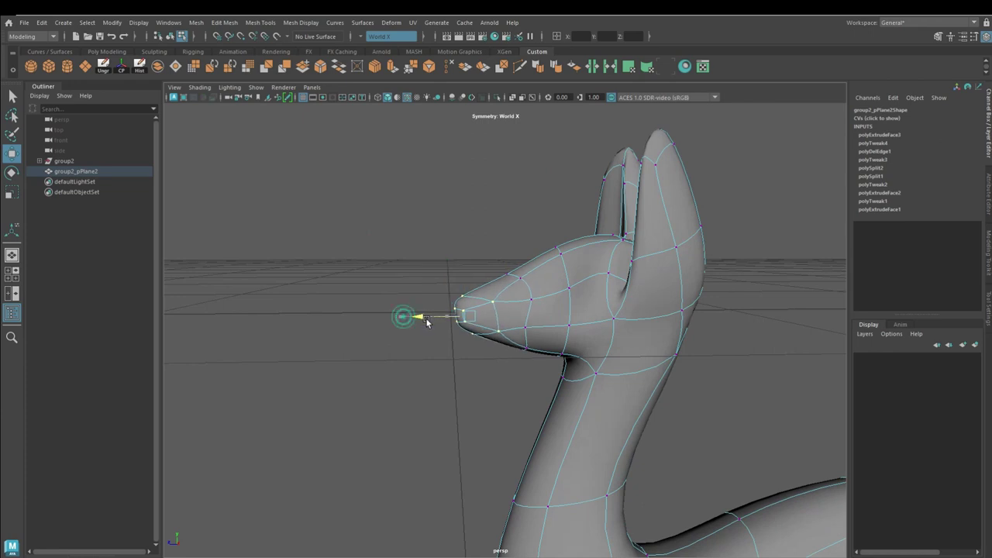
mouse_move(427, 322)
alt+mouse_down()
mouse_move(625, 294)
mouse_move(598, 287)
mouse_move(570, 358)
mouse_move(394, 399)
mouse_move(272, 341)
mouse_move(693, 258)
mouse_move(488, 373)
mouse_move(450, 256)
alt+mouse_up()
click(692, 258)
click(472, 303)
mouse_move(506, 227)
alt+mouse_down()
mouse_move(634, 252)
mouse_move(427, 299)
mouse_move(360, 148)
mouse_move(450, 225)
mouse_move(446, 214)
mouse_move(466, 346)
mouse_move(439, 301)
mouse_move(594, 449)
mouse_move(464, 400)
alt+mouse_up()
key(r)
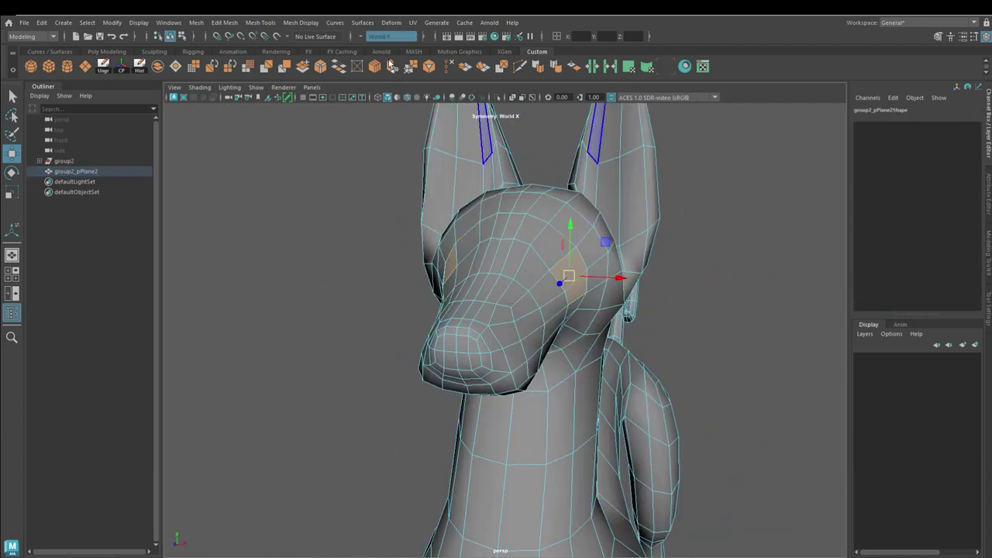
Zoom in on the muzzle in faceted display and pick a vertex near the eye to move.
key(r)
alt+drag(434, 276, 266, 210)
key(1)
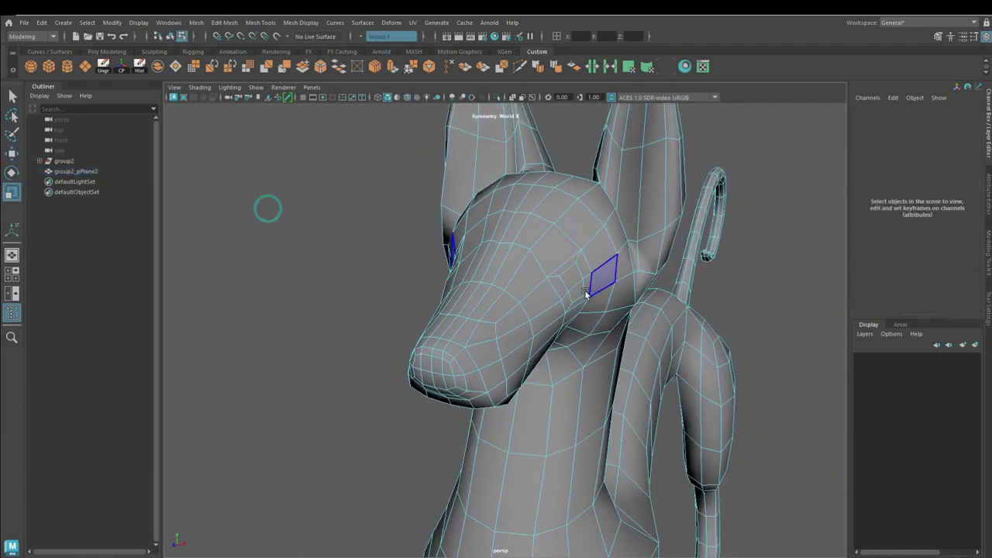
scroll(583, 292, up, 3)
click(588, 244)
key(F9)
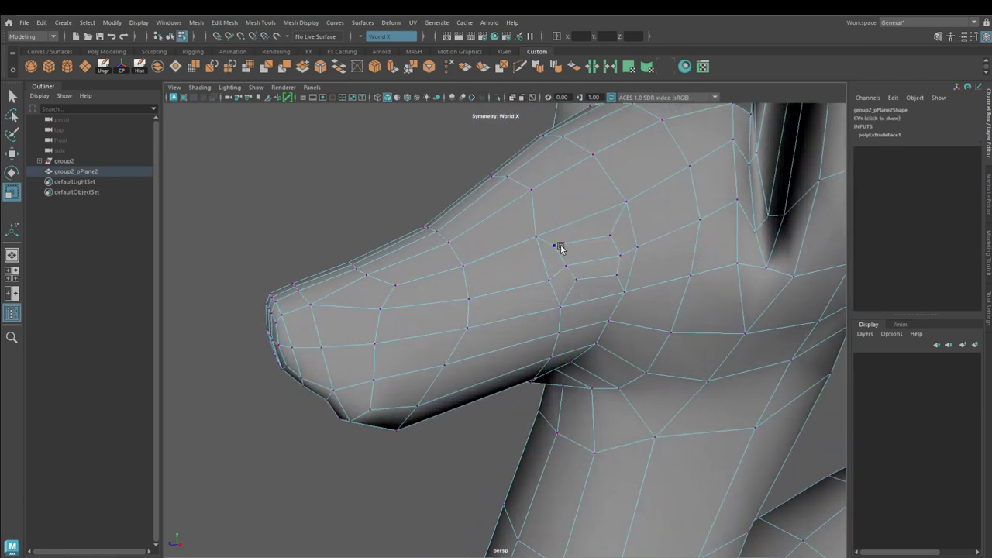
click(576, 243)
key(w)
scroll(617, 235, up, 3)
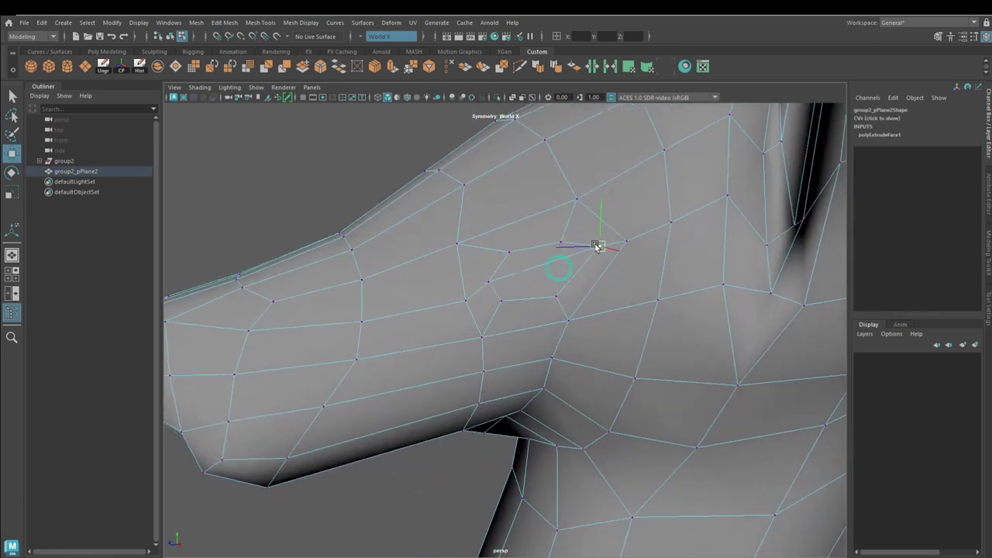
scroll(443, 271, up, 2)
scroll(580, 277, down, 5)
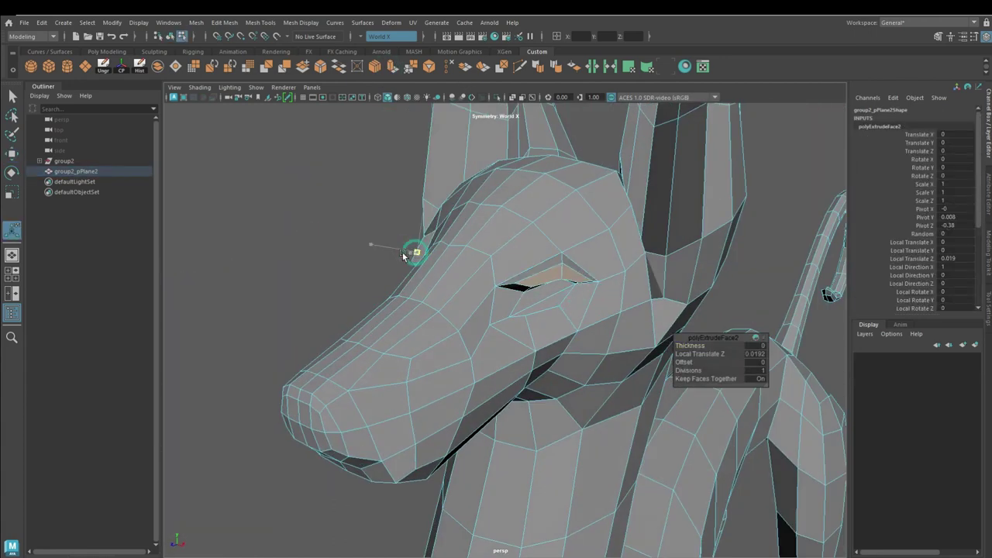
Select the eye-region faces and an eye-corner vertex, framing the eye area.
alt+drag(404, 256, 471, 233)
click(562, 267)
key(w)
alt+drag(550, 294, 624, 295)
click(629, 297)
key(f)
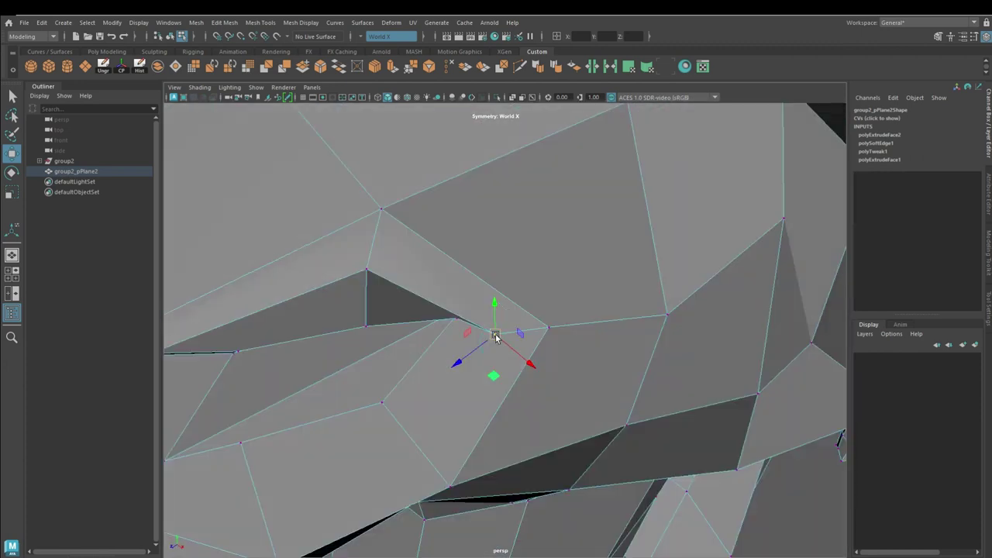
mouse_move(497, 337)
alt+mouse_down()
mouse_move(527, 310)
mouse_move(333, 272)
mouse_move(437, 264)
mouse_move(466, 276)
alt+mouse_up()
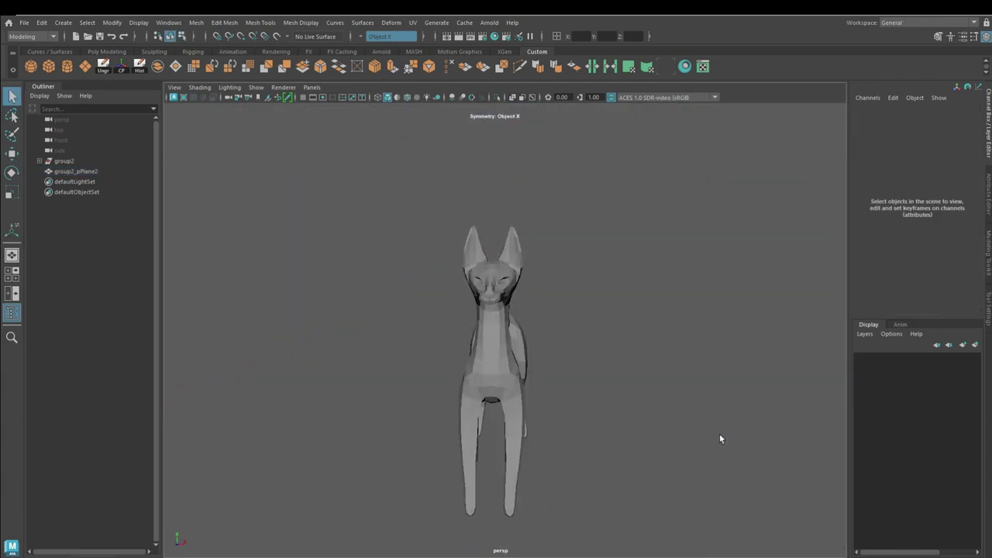
mouse_move(688, 438)
alt+mouse_down()
mouse_move(458, 425)
mouse_move(405, 438)
mouse_move(322, 421)
mouse_move(199, 442)
alt+mouse_up()
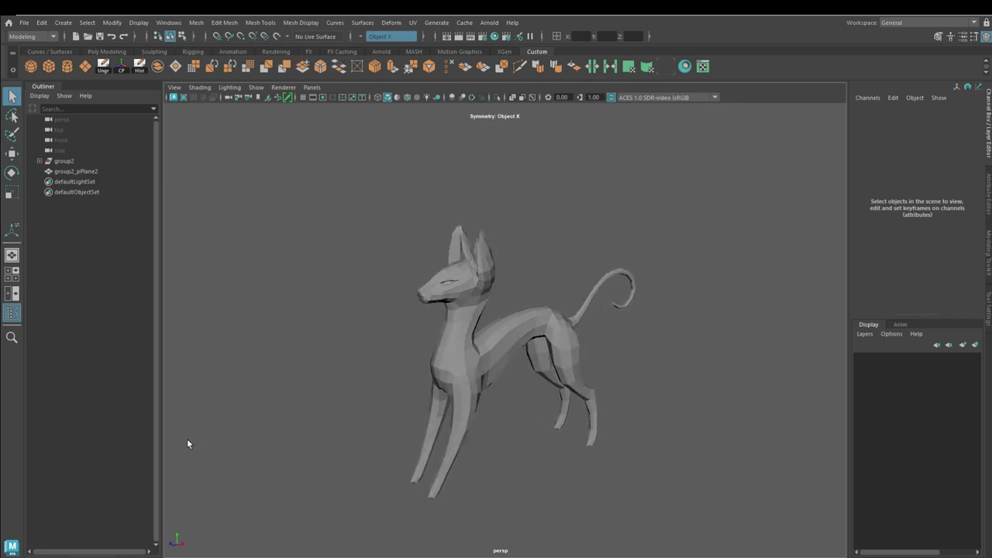